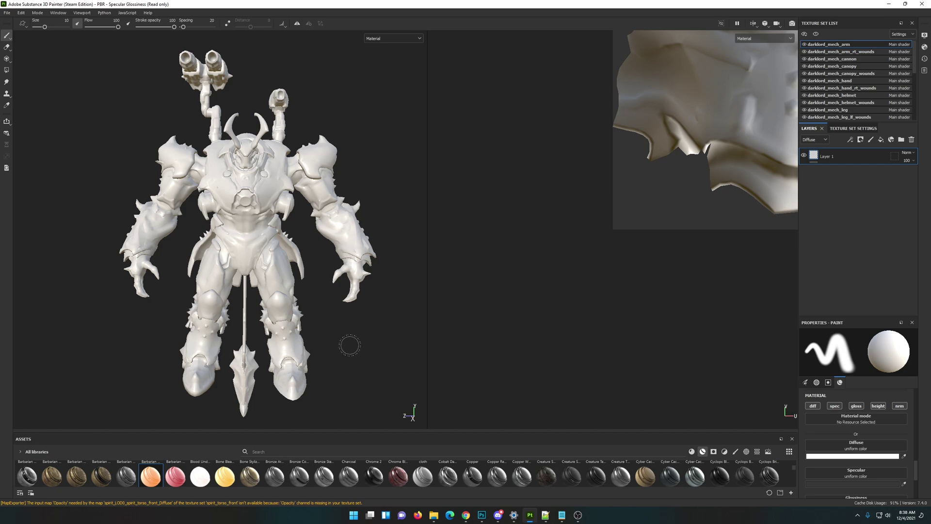
Step: Switch to File Explorer, go to the DOOMEternal game folder and launch Vega.exe
{"action": "mouse_move", "coordinate": [461, 520]}
{"action": "left_click", "coordinate": [433, 515]}
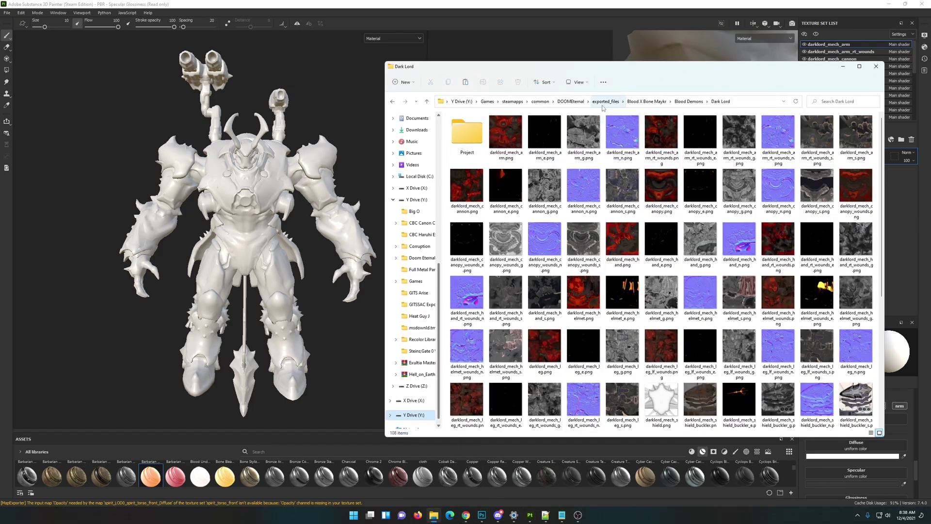
{"action": "left_click", "coordinate": [571, 102]}
{"action": "scroll", "coordinate": [515, 328], "scroll_direction": "down", "scroll_amount": 5}
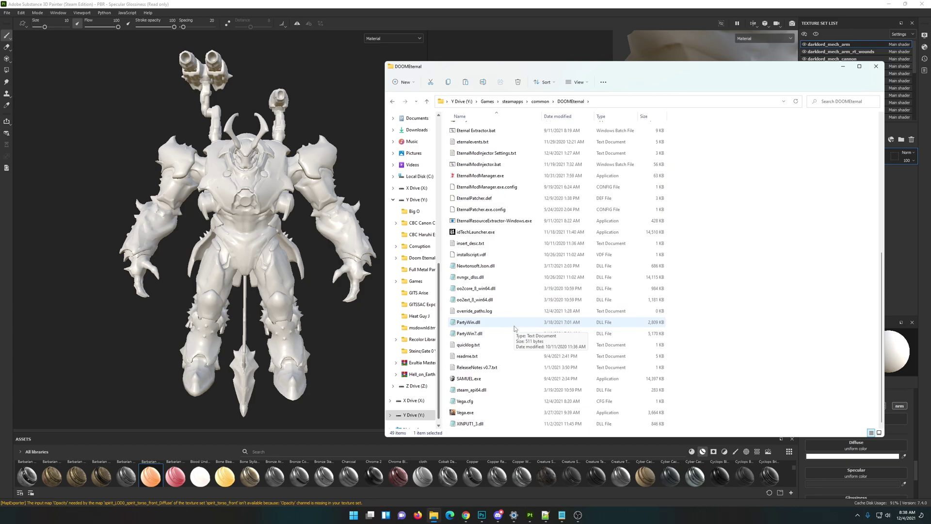
{"action": "double_click", "coordinate": [494, 412]}
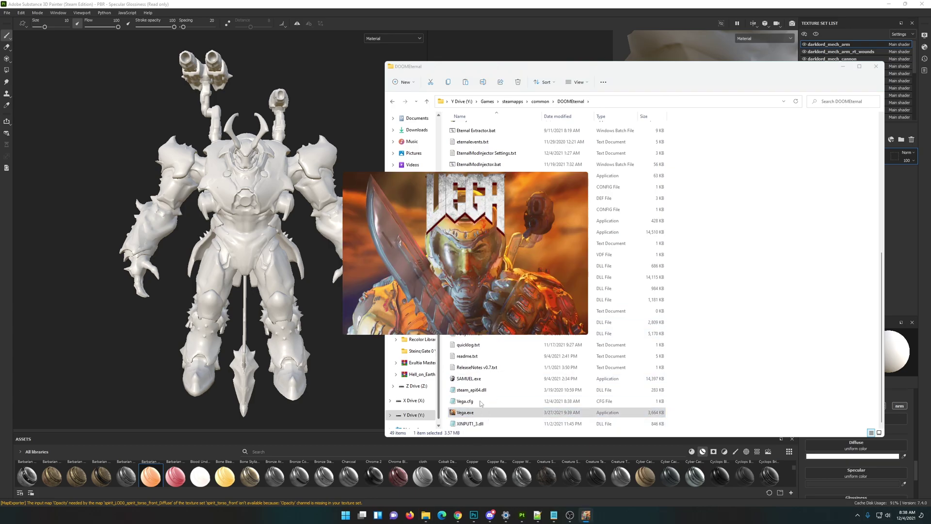
Step: Load e5m4_boss.resources from the e5m4_boss folder into Vega and review the application's export settings
{"action": "left_click", "coordinate": [345, 336]}
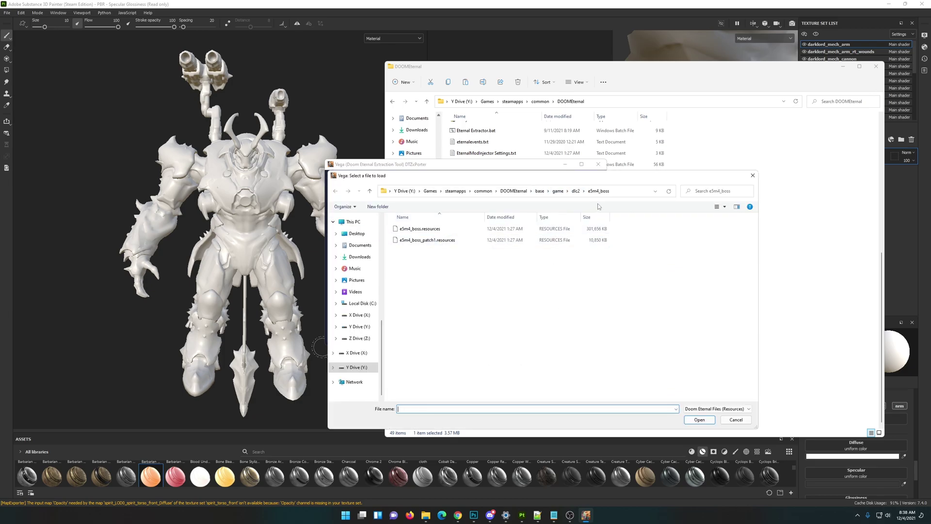
{"action": "double_click", "coordinate": [434, 229]}
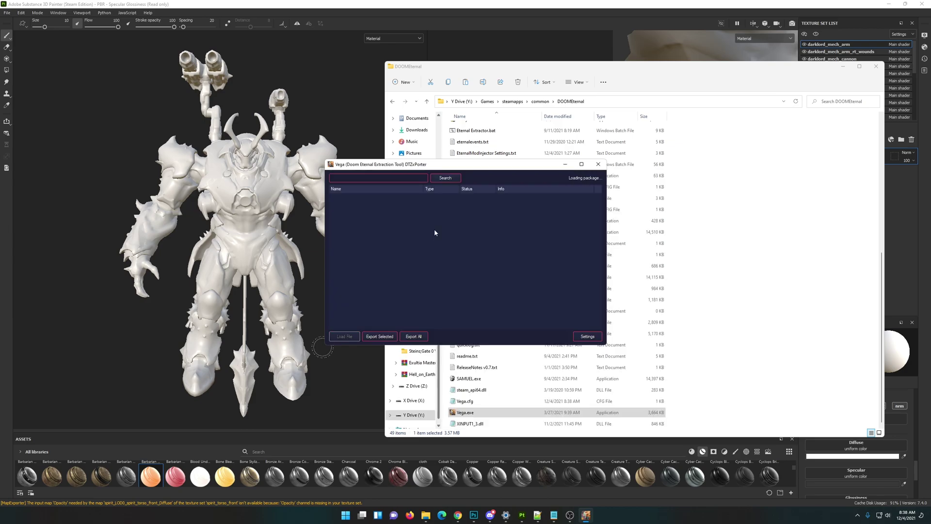
{"action": "left_click", "coordinate": [587, 336]}
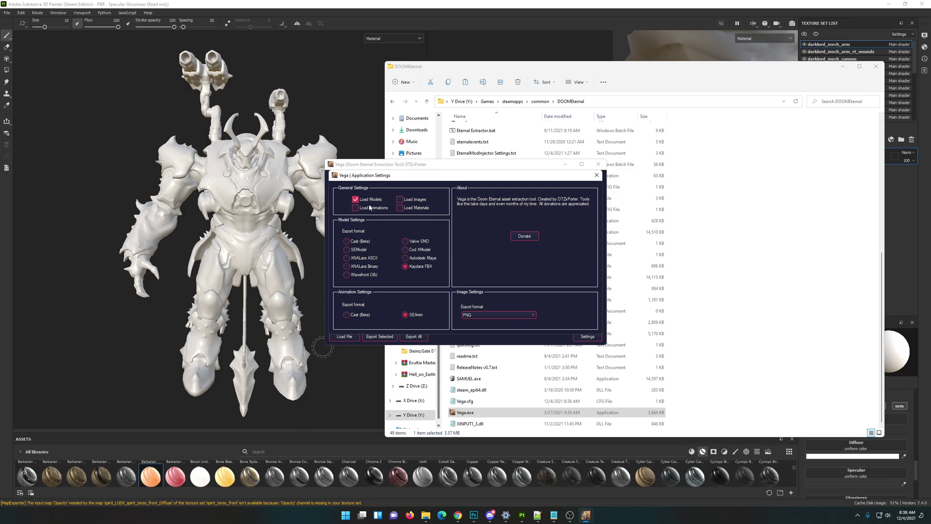
{"action": "left_click", "coordinate": [596, 175]}
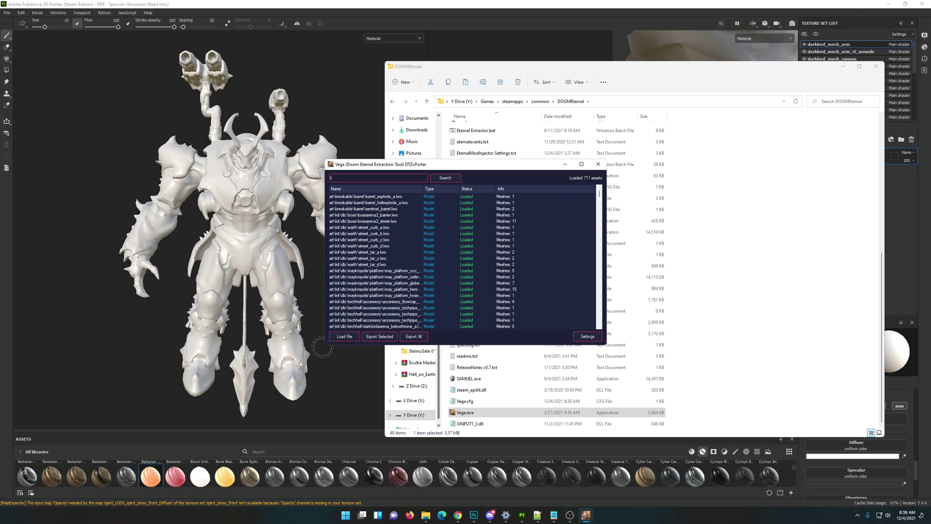
Step: Search the loaded assets for "lord", widen the Name column and select the monster model darklord_mech.md6mesh
{"action": "key", "text": "Return"}
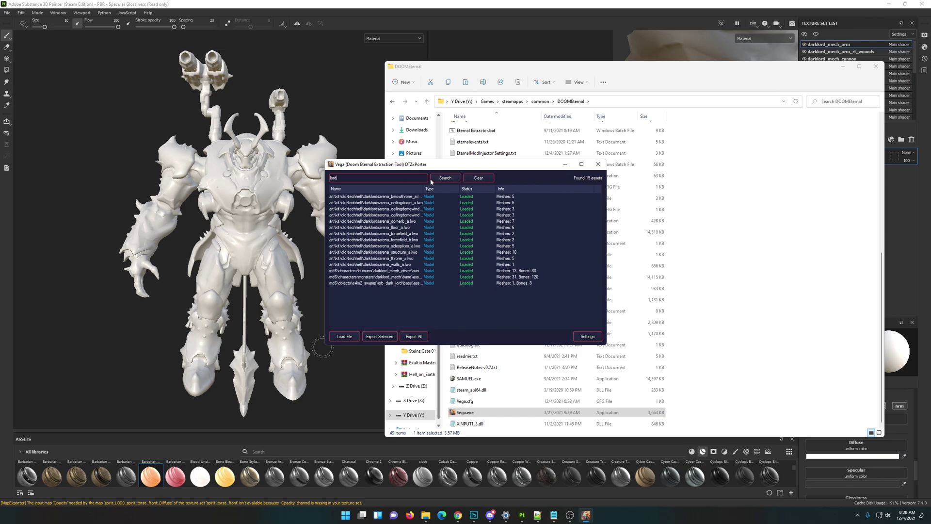
{"action": "left_click_drag", "start_coordinate": [425, 191], "coordinate": [470, 201]}
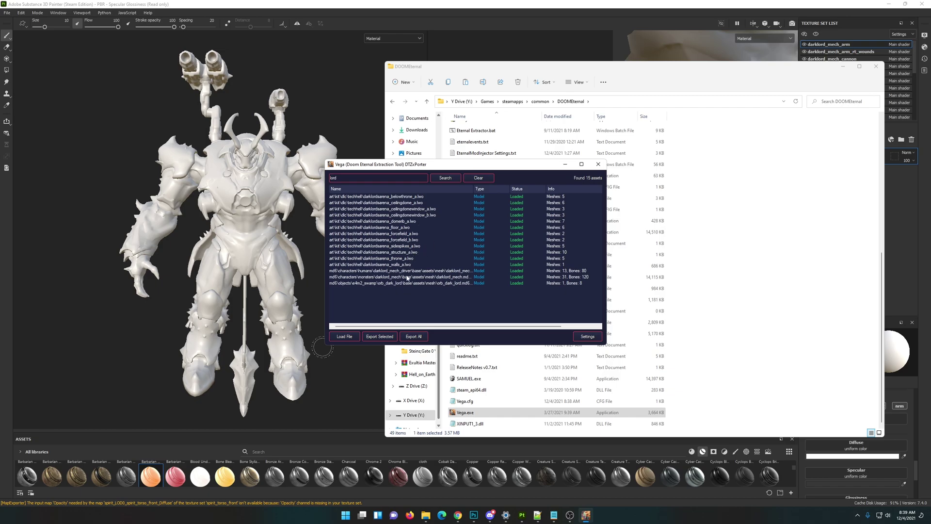
{"action": "left_click_drag", "start_coordinate": [473, 189], "coordinate": [499, 190]}
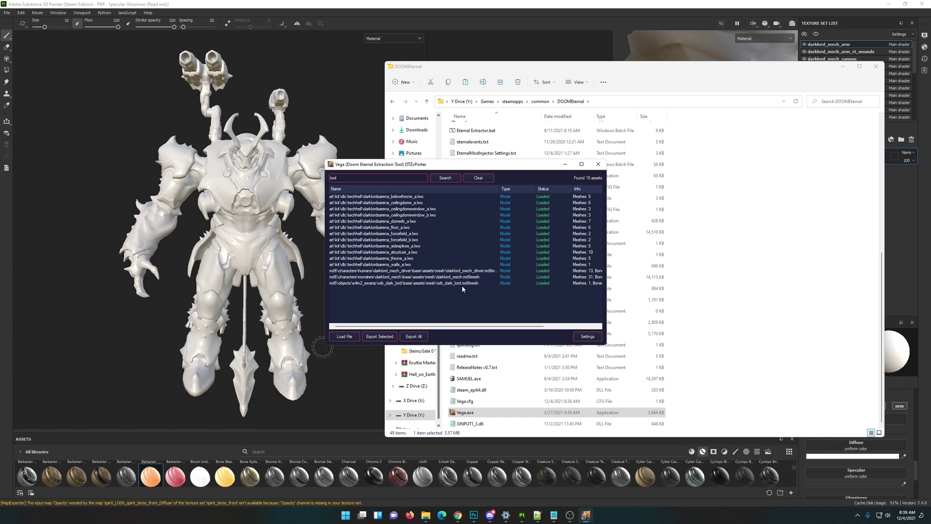
{"action": "left_click", "coordinate": [465, 277]}
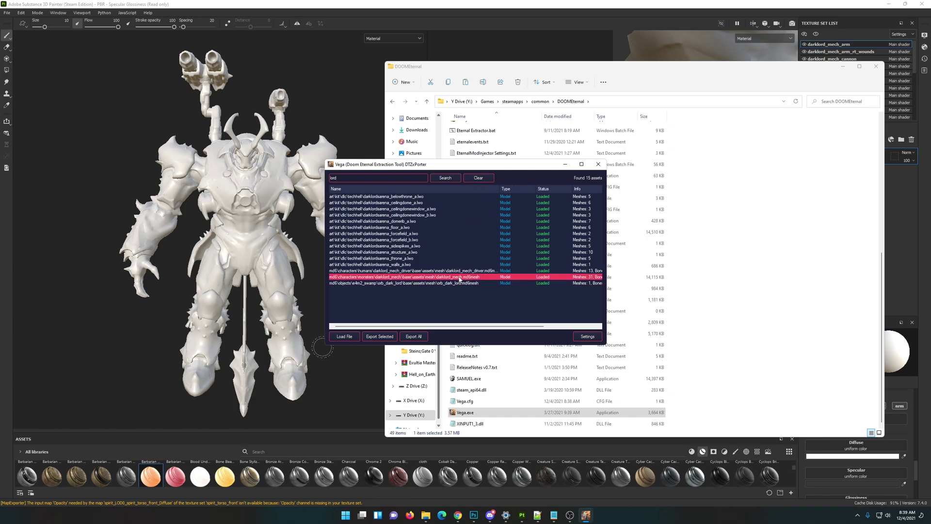
Step: View the exported darklord_mech_LOD0.fbx in the Dark Lord folder's Project subfolder, and close Vega
{"action": "left_click", "coordinate": [628, 92]}
{"action": "left_click", "coordinate": [392, 102]}
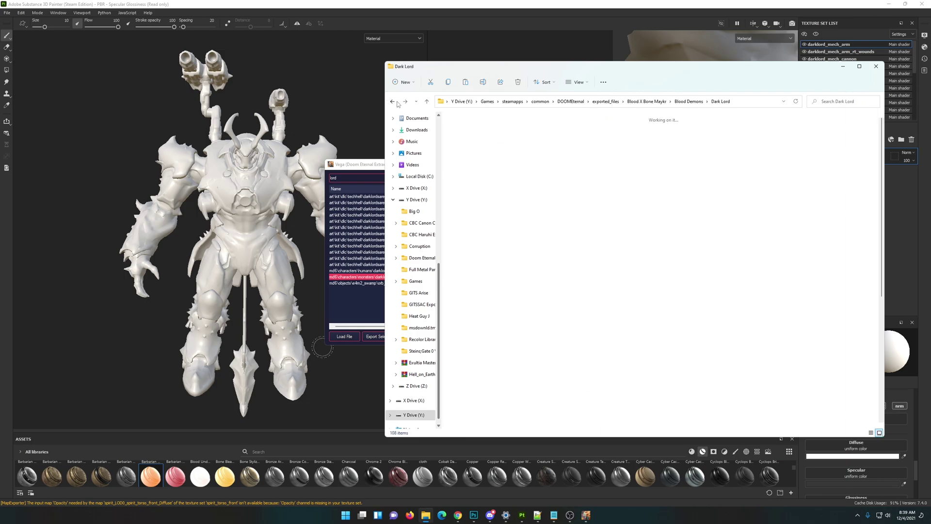
{"action": "double_click", "coordinate": [464, 134]}
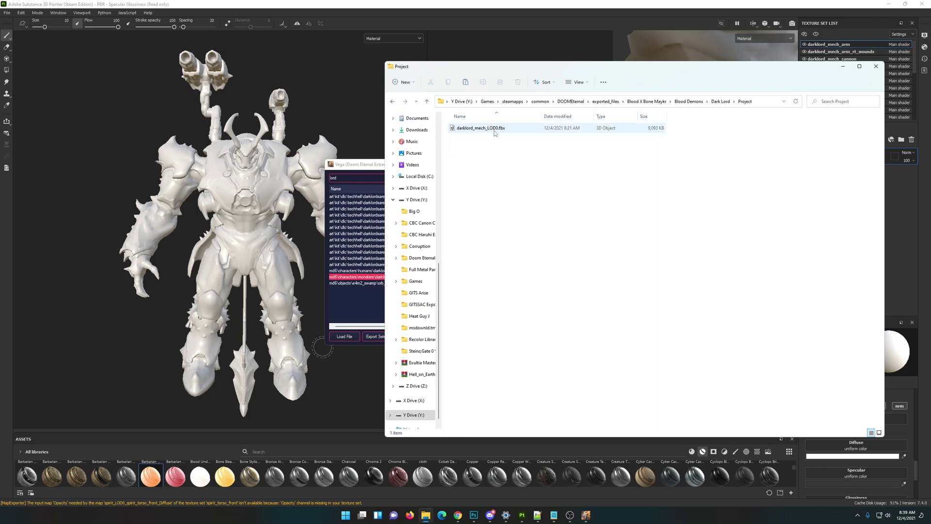
{"action": "left_click", "coordinate": [368, 166]}
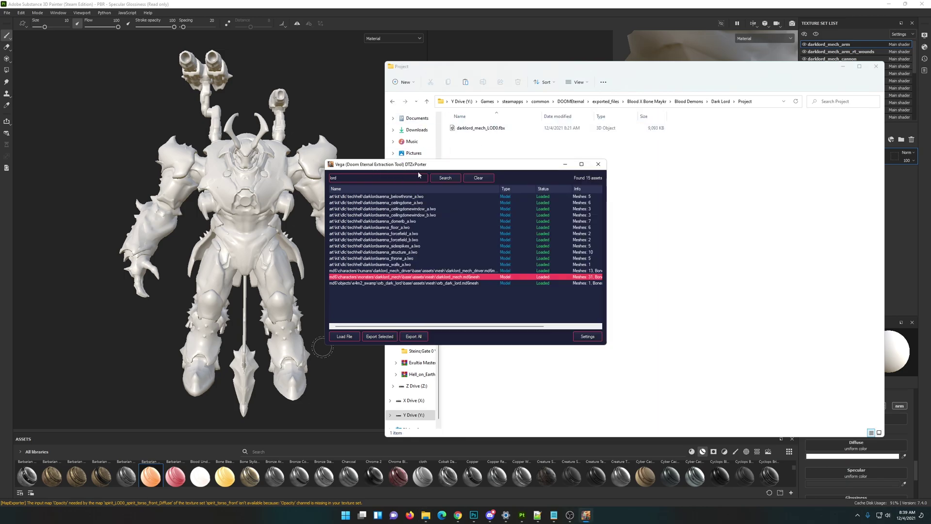
{"action": "left_click", "coordinate": [598, 166]}
Step: Open the _images folder of darklord_mech under exported_files > models and look through its extracted textures
{"action": "left_click", "coordinate": [605, 101]}
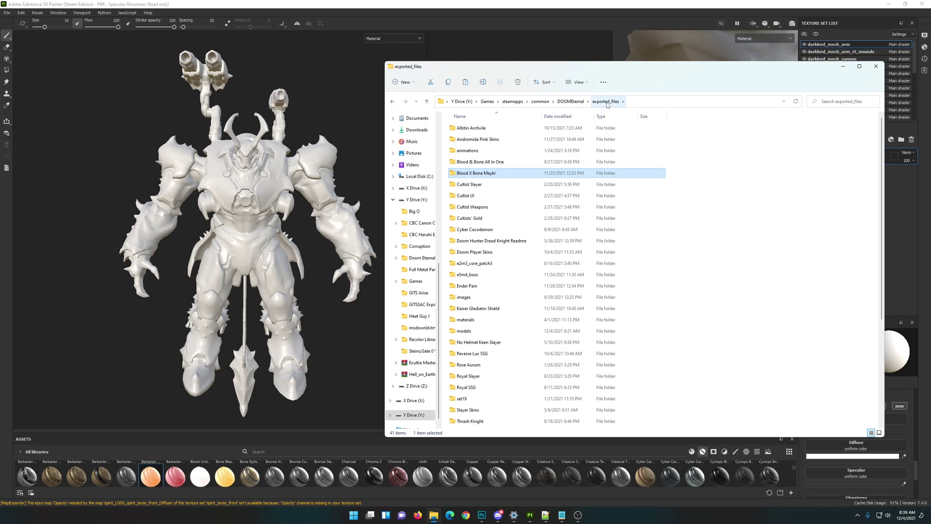
{"action": "double_click", "coordinate": [463, 331]}
{"action": "scroll", "coordinate": [504, 199], "scroll_direction": "down", "scroll_amount": 15}
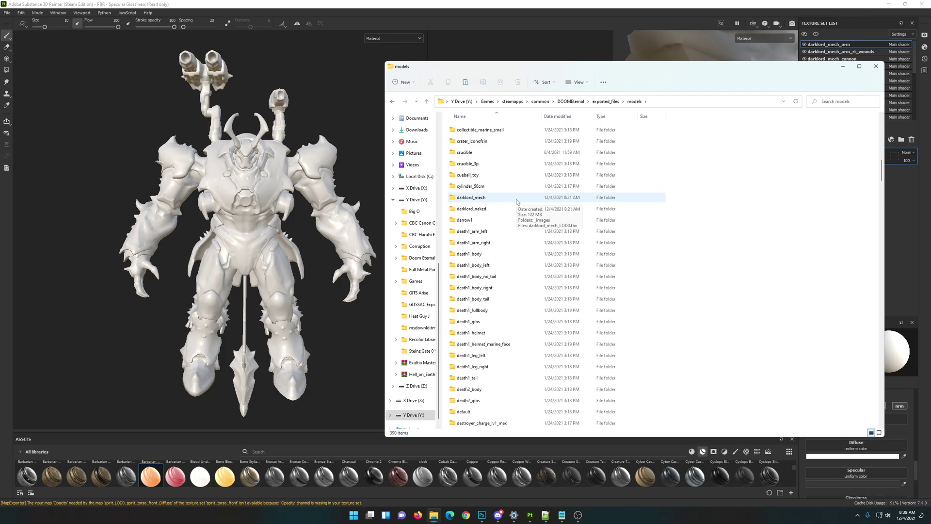
{"action": "double_click", "coordinate": [500, 203]}
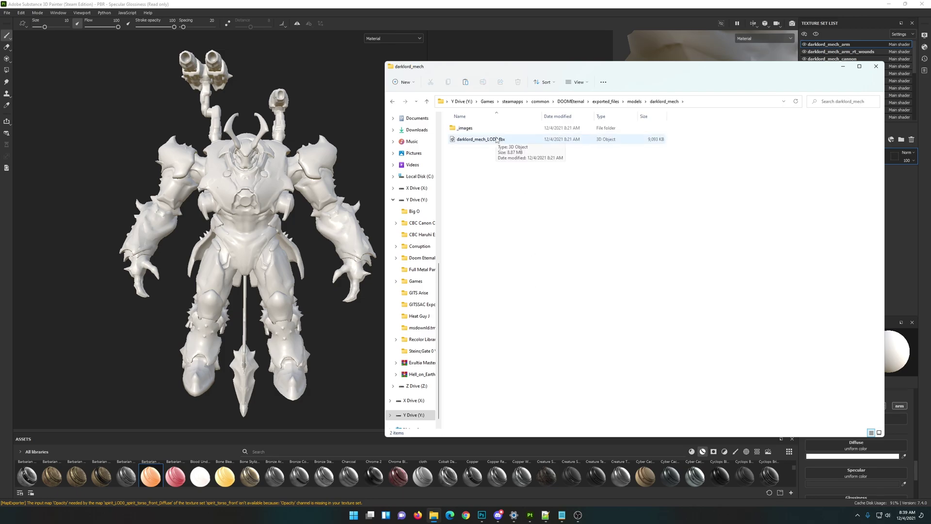
{"action": "double_click", "coordinate": [478, 129]}
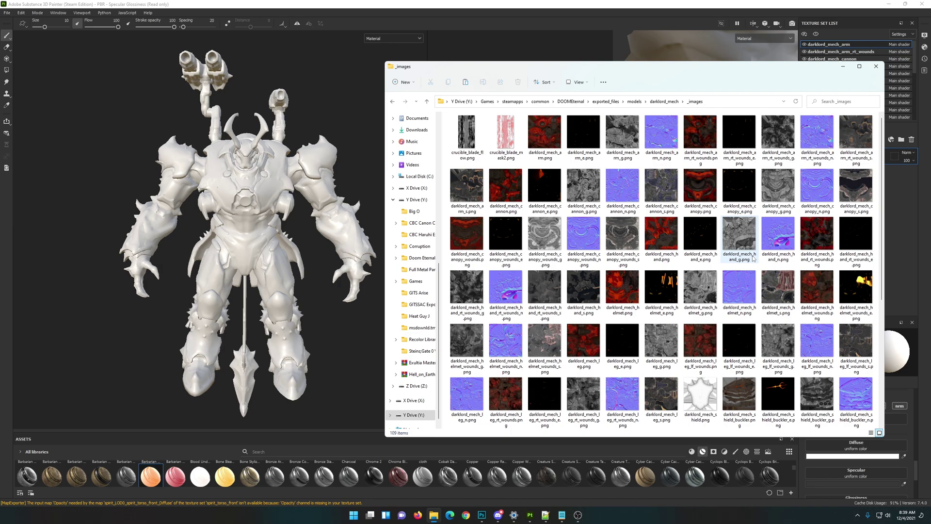
{"action": "mouse_move", "coordinate": [753, 258]}
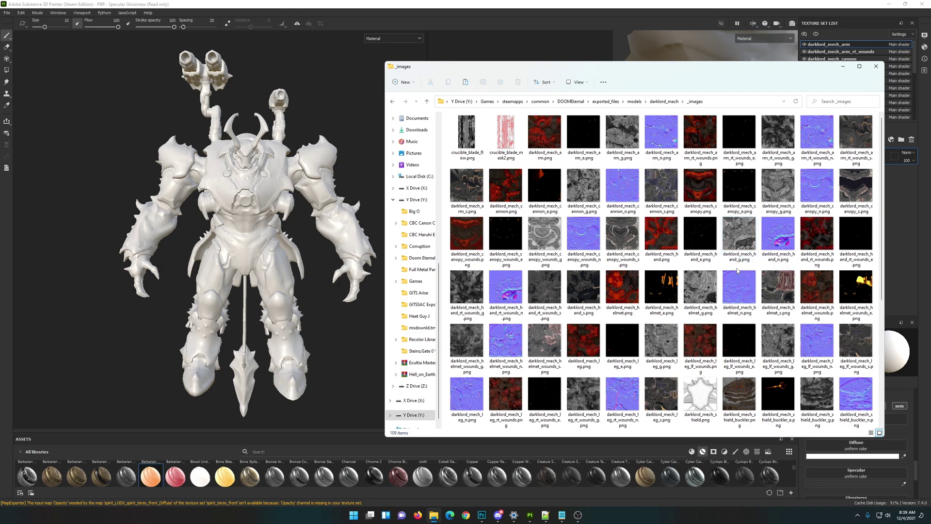
{"action": "mouse_move", "coordinate": [730, 278]}
{"action": "scroll", "coordinate": [730, 278], "scroll_direction": "down", "scroll_amount": 4}
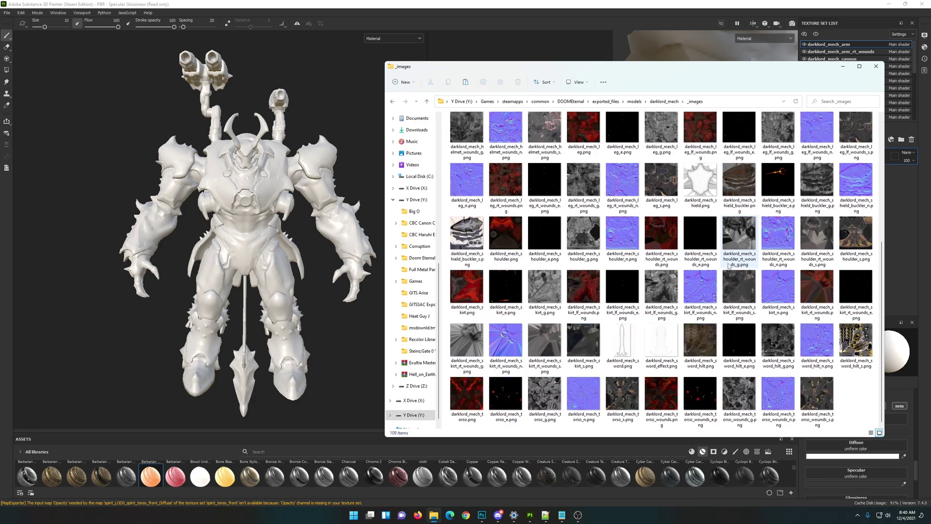
{"action": "scroll", "coordinate": [729, 265], "scroll_direction": "up", "scroll_amount": 4}
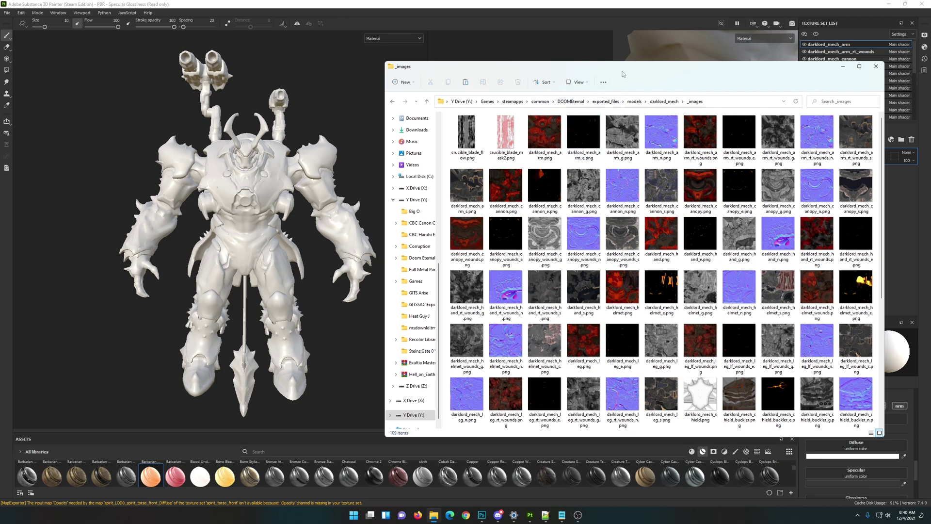
Step: Return to the Dark Lord folder inside Blood Demons
{"action": "left_click", "coordinate": [390, 102]}
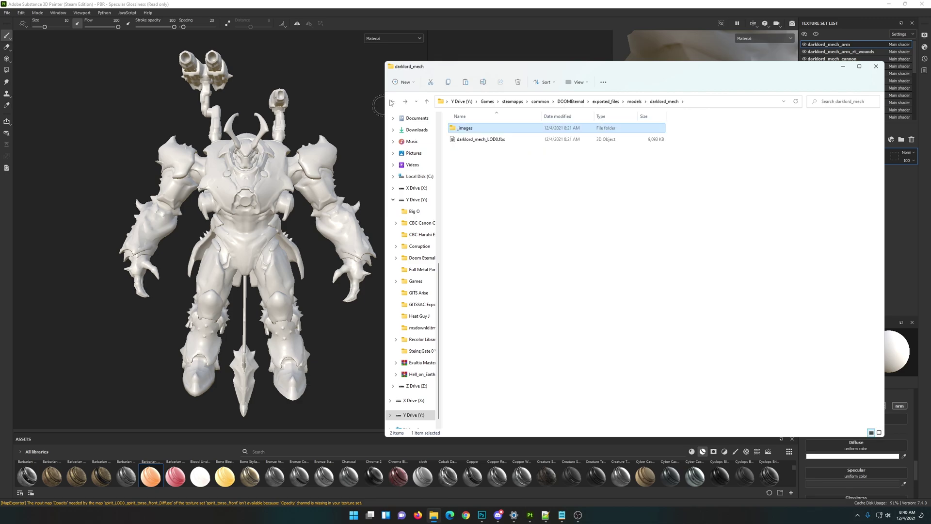
{"action": "left_click", "coordinate": [391, 102]}
{"action": "left_click", "coordinate": [391, 102]}
{"action": "left_click", "coordinate": [390, 102]}
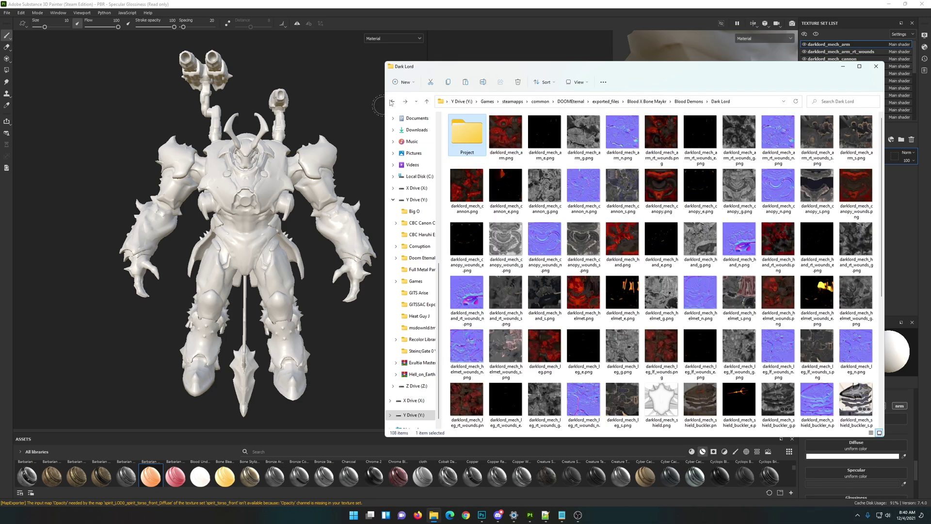
{"action": "double_click", "coordinate": [456, 140]}
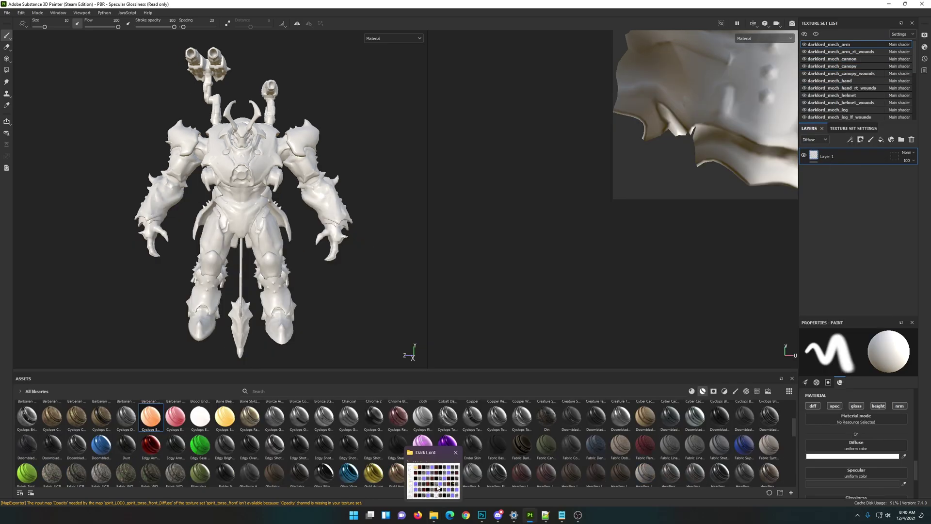
Step: Import darklord_mech_arm_n.png from the Dark Lord folder into Substance 3D Painter as a texture, stored in the current project
{"action": "left_click", "coordinate": [433, 515]}
{"action": "left_click", "coordinate": [630, 128]}
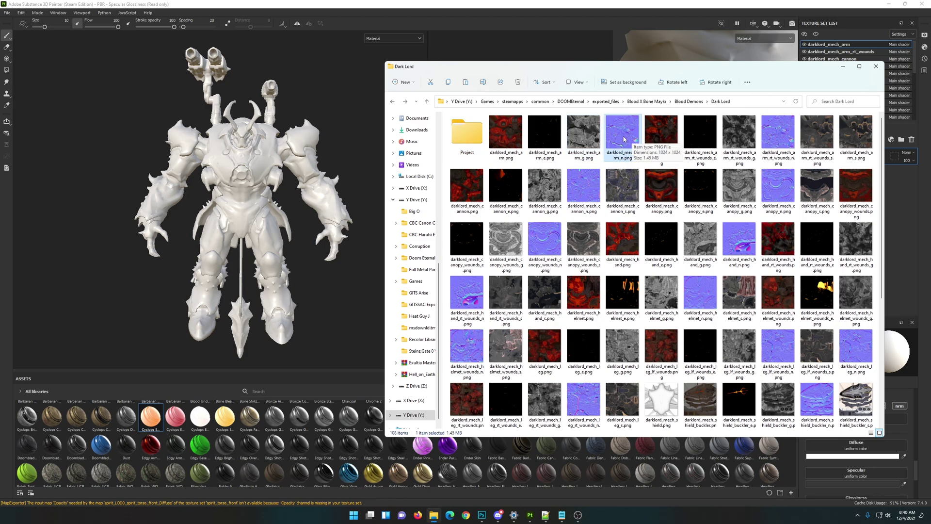
{"action": "left_click_drag", "start_coordinate": [624, 136], "coordinate": [275, 439]}
{"action": "left_click", "coordinate": [558, 184]}
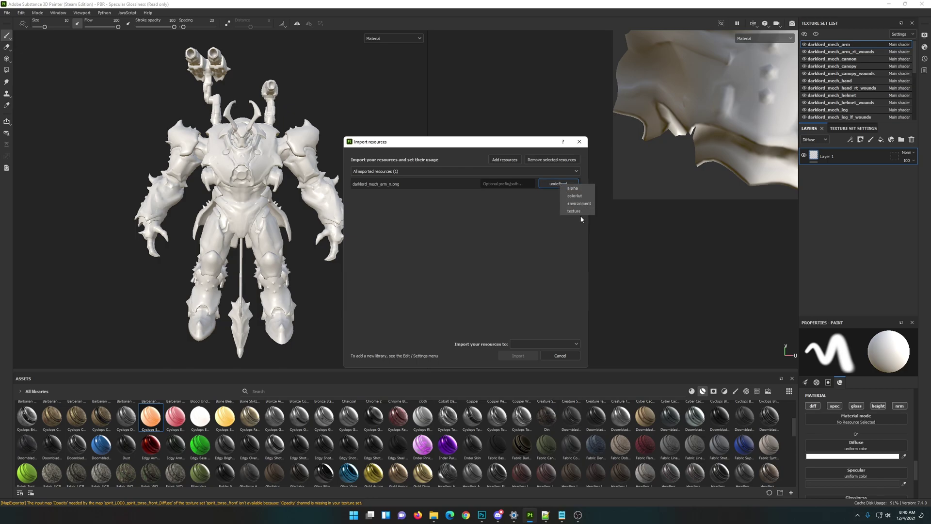
{"action": "left_click", "coordinate": [574, 211]}
{"action": "left_click", "coordinate": [519, 345]}
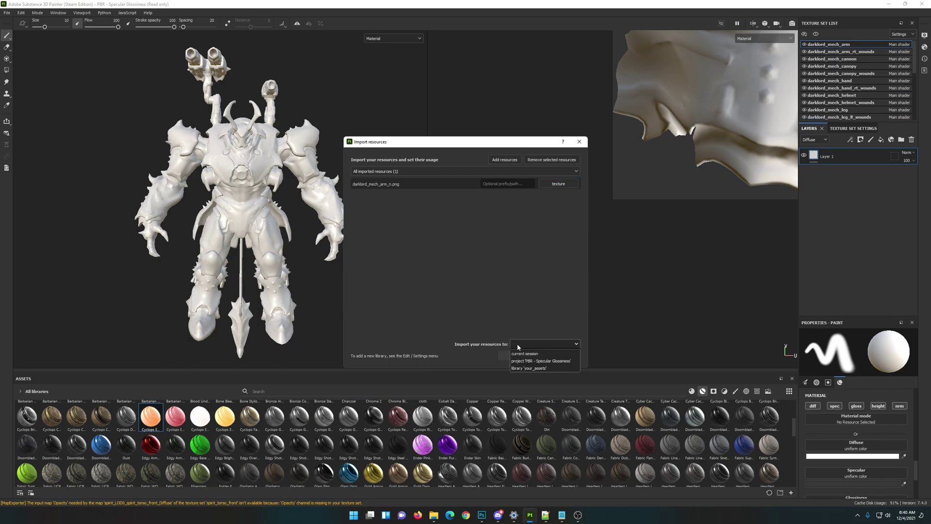
{"action": "left_click", "coordinate": [538, 361]}
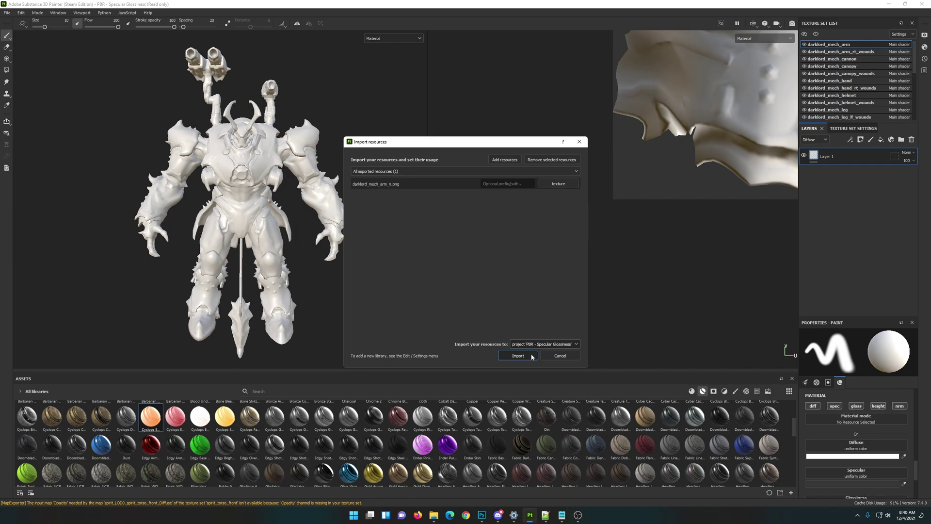
{"action": "left_click", "coordinate": [531, 356]}
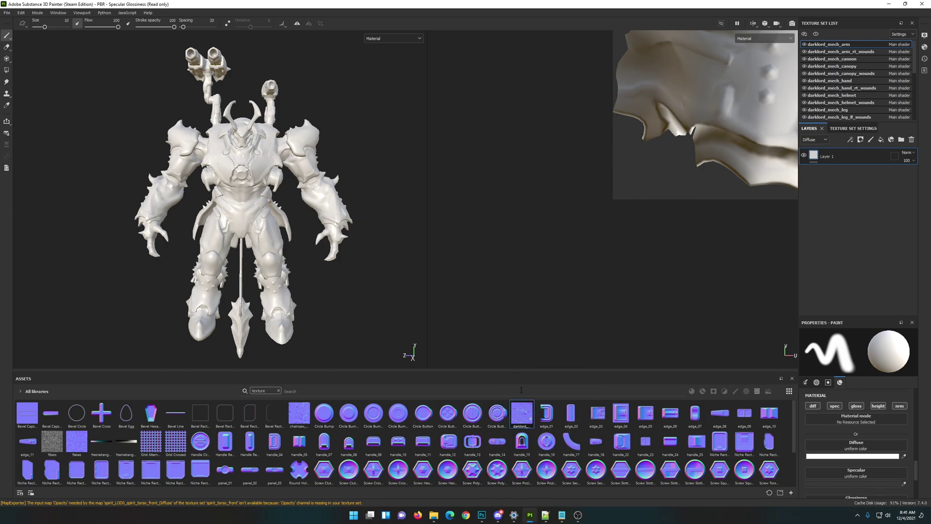
Step: Check the arm normal map's dimensions in File Explorer and set the darklord_mech_arm texture set's size to 1024 in Substance 3D Painter
{"action": "key", "text": "alt+Tab"}
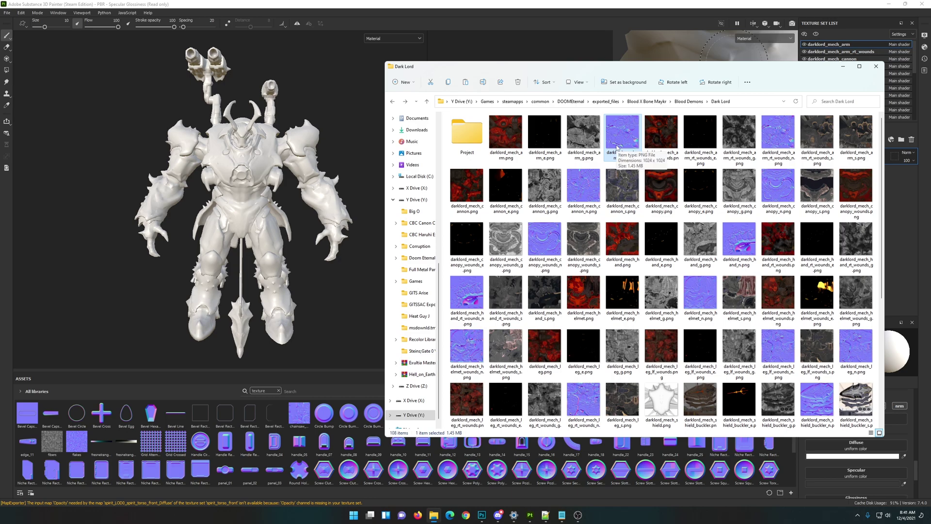
{"action": "left_click", "coordinate": [843, 66]}
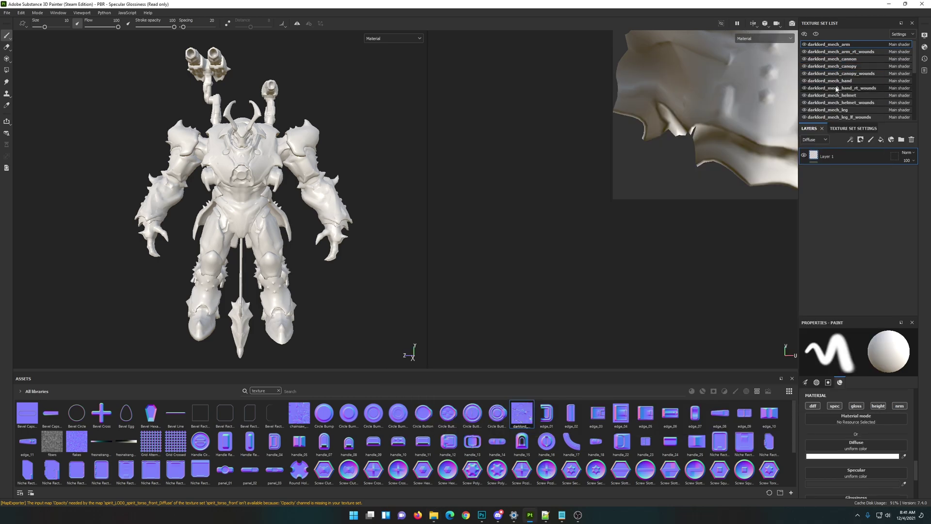
{"action": "left_click", "coordinate": [851, 129]}
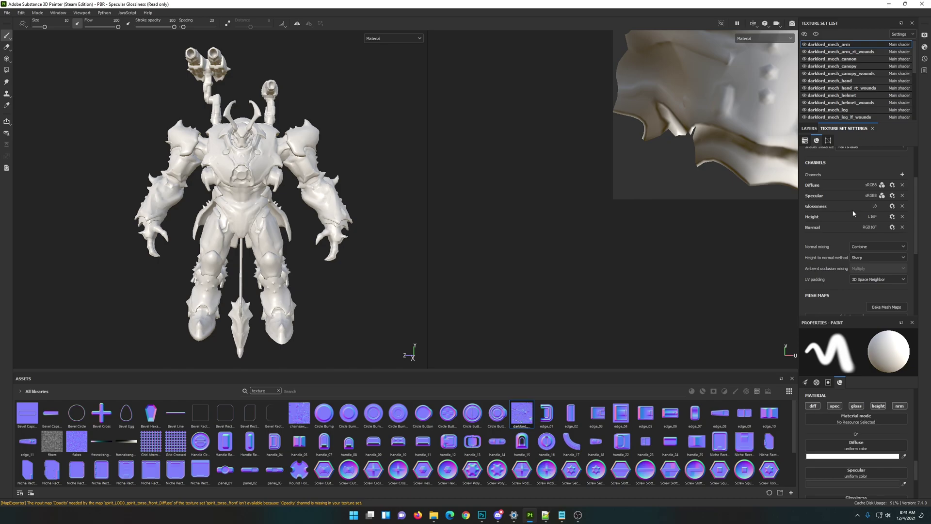
{"action": "scroll", "coordinate": [852, 213], "scroll_direction": "up", "scroll_amount": 2}
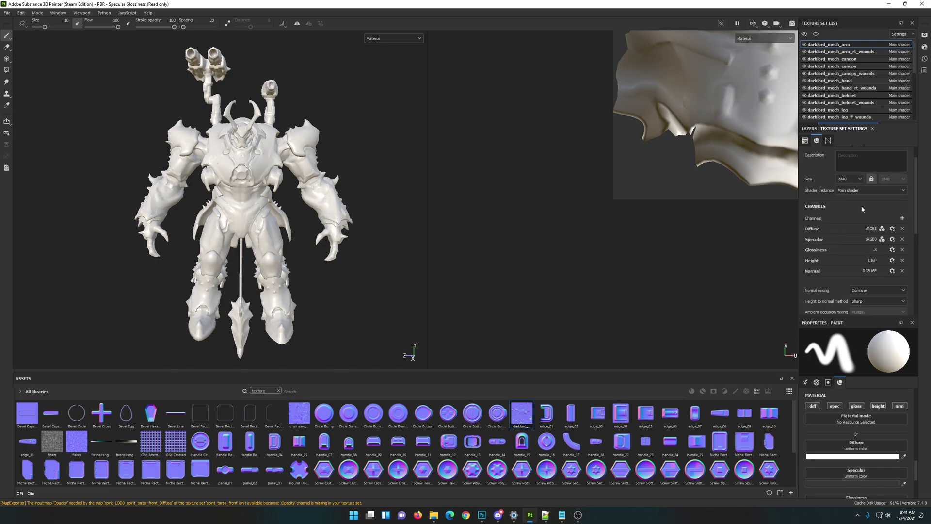
{"action": "left_click", "coordinate": [848, 180]}
{"action": "scroll", "coordinate": [695, 154], "scroll_direction": "down", "scroll_amount": 2}
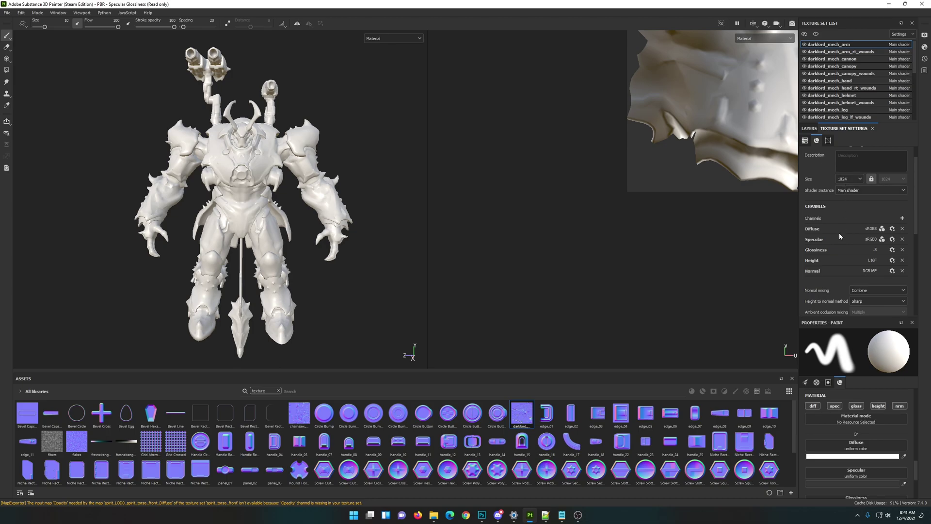
{"action": "scroll", "coordinate": [837, 230], "scroll_direction": "down", "scroll_amount": 5}
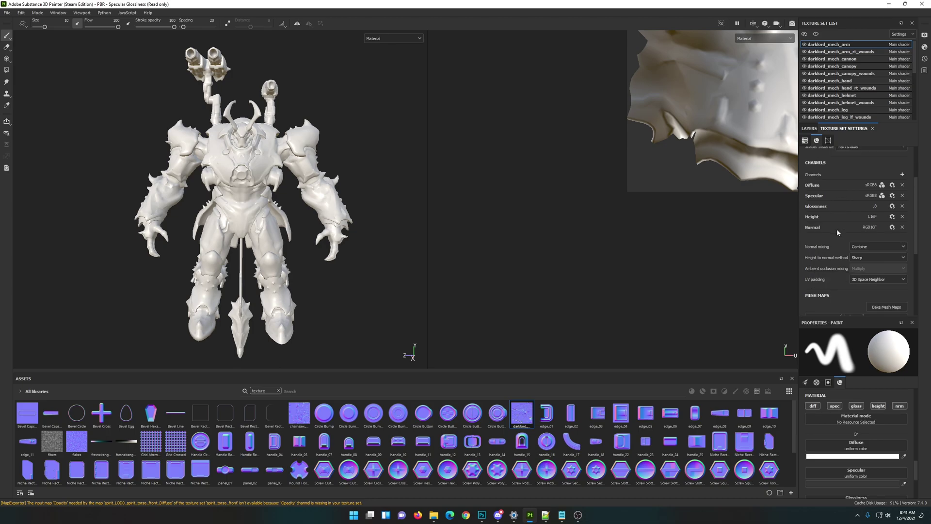
Step: Assign the darklord_mech_arm_n texture as the normal mesh map of the darklord_mech_arm texture set and inspect the arm's surface detail
{"action": "scroll", "coordinate": [840, 245], "scroll_direction": "up", "scroll_amount": 1}
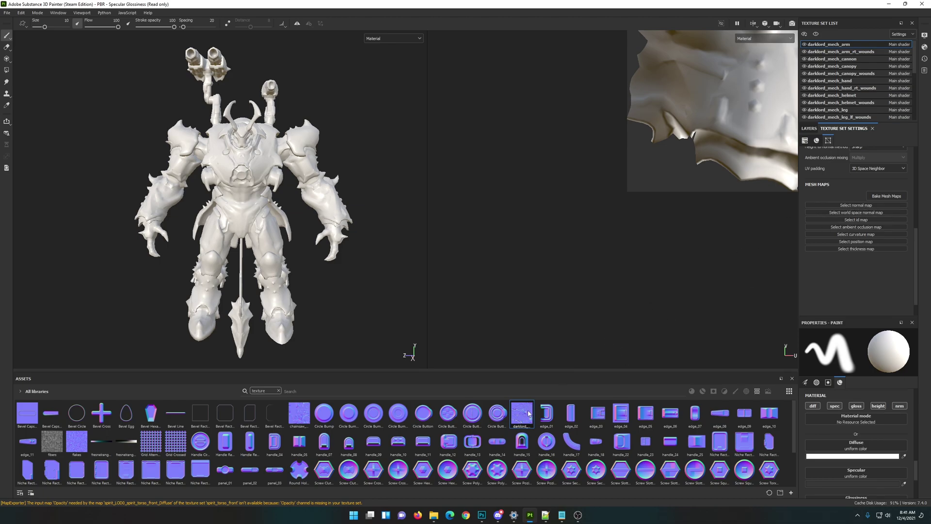
{"action": "mouse_move", "coordinate": [523, 411]}
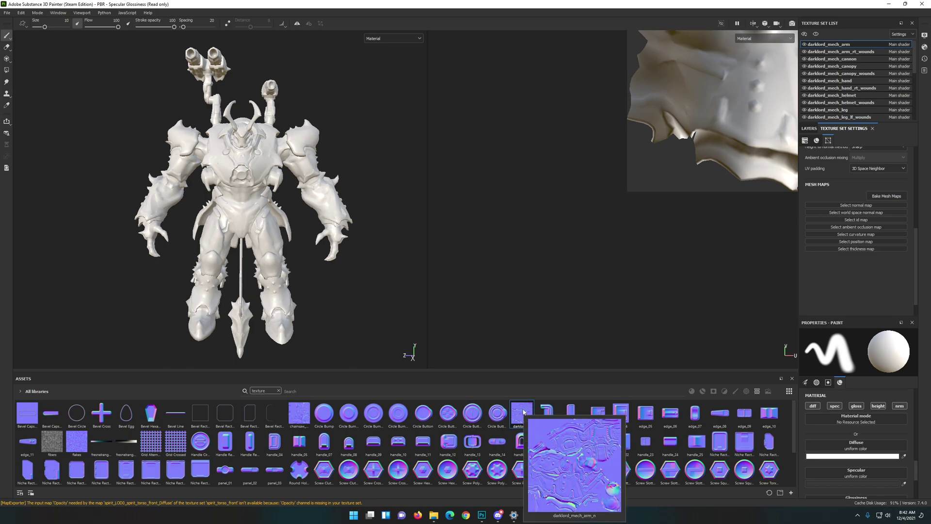
{"action": "left_click_drag", "start_coordinate": [523, 411], "coordinate": [854, 205]}
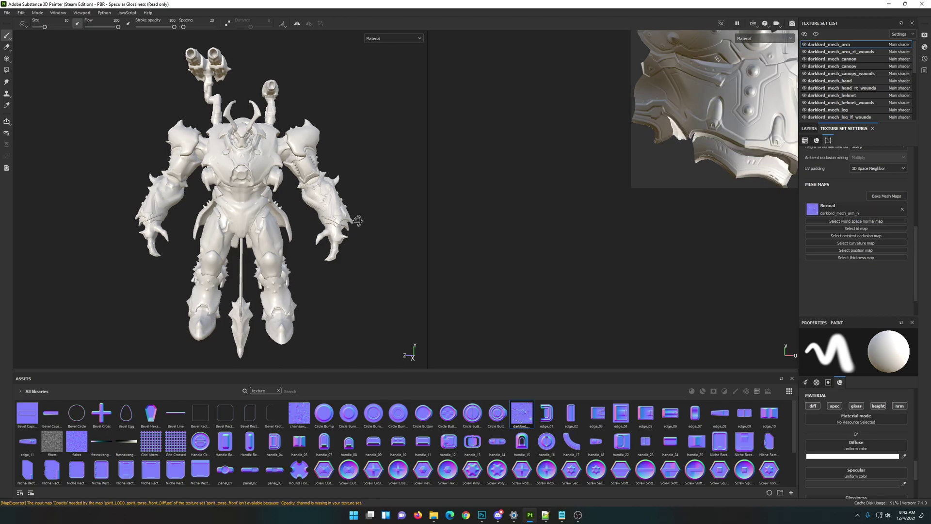
{"action": "left_click_drag", "start_coordinate": [358, 221], "coordinate": [315, 195], "text": "alt"}
{"action": "right_click_drag", "start_coordinate": [341, 206], "coordinate": [393, 235], "text": "alt"}
{"action": "middle_click_drag", "start_coordinate": [393, 235], "coordinate": [321, 215], "text": "alt"}
{"action": "left_click_drag", "start_coordinate": [320, 215], "coordinate": [300, 208], "text": "alt"}
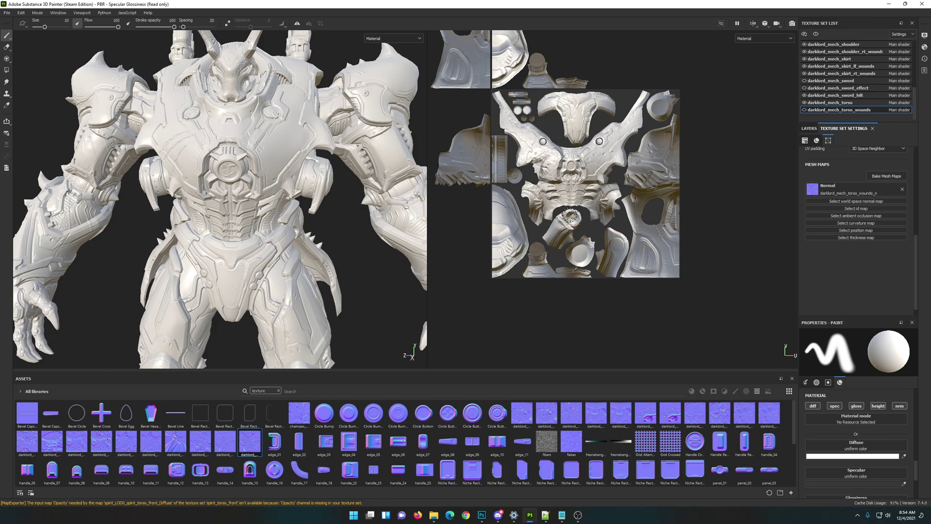
Step: Compare the intact and wounded torso by toggling the darklord_mech_torso and darklord_mech_torso_wounds texture sets, leaving both displayed
{"action": "left_click", "coordinate": [804, 110]}
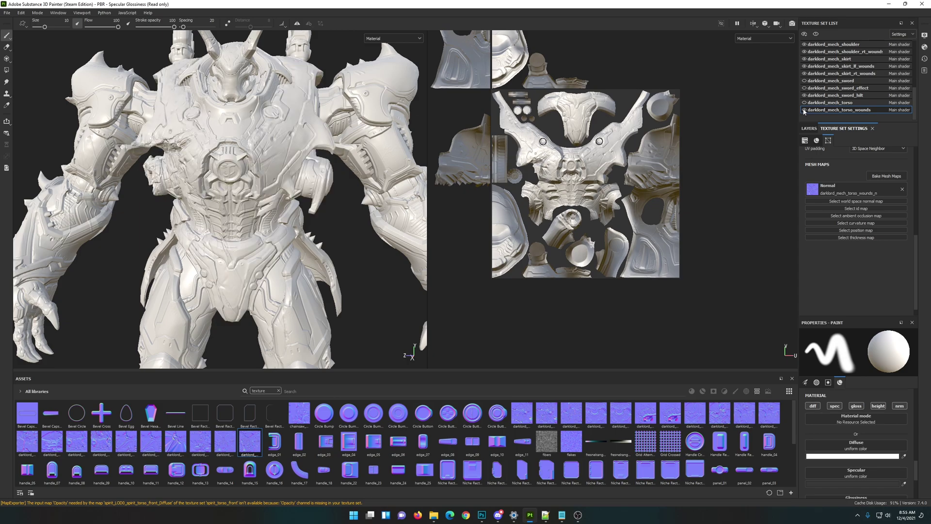
{"action": "left_click", "coordinate": [805, 111]}
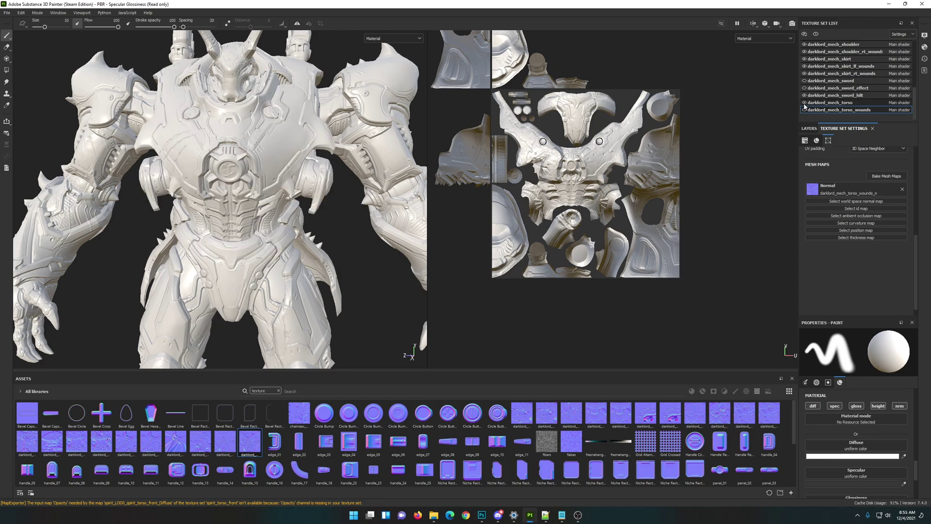
{"action": "left_click", "coordinate": [804, 109]}
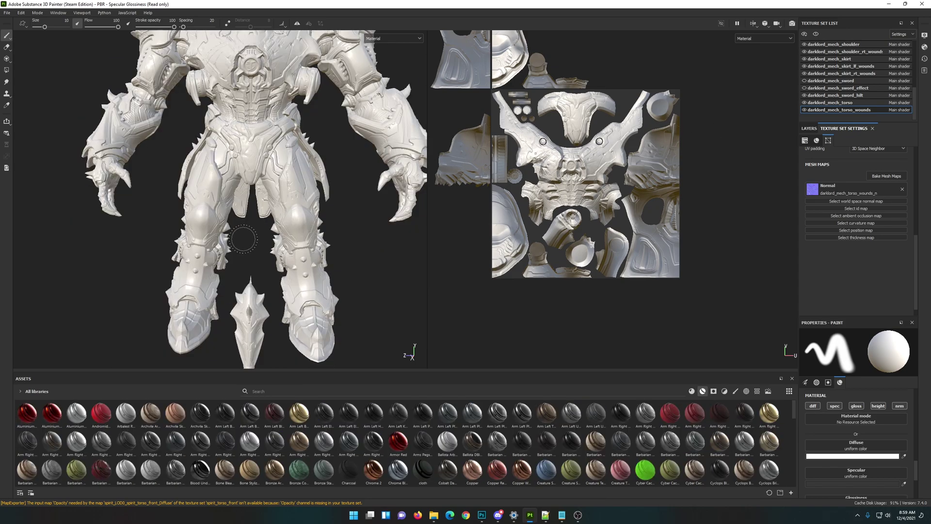
Step: Inspect the meshes of darklord_mech_sword and darklord_mech_sword_effect by showing each texture set in turn and hiding it again
{"action": "scroll", "coordinate": [243, 239], "scroll_direction": "up", "scroll_amount": 3}
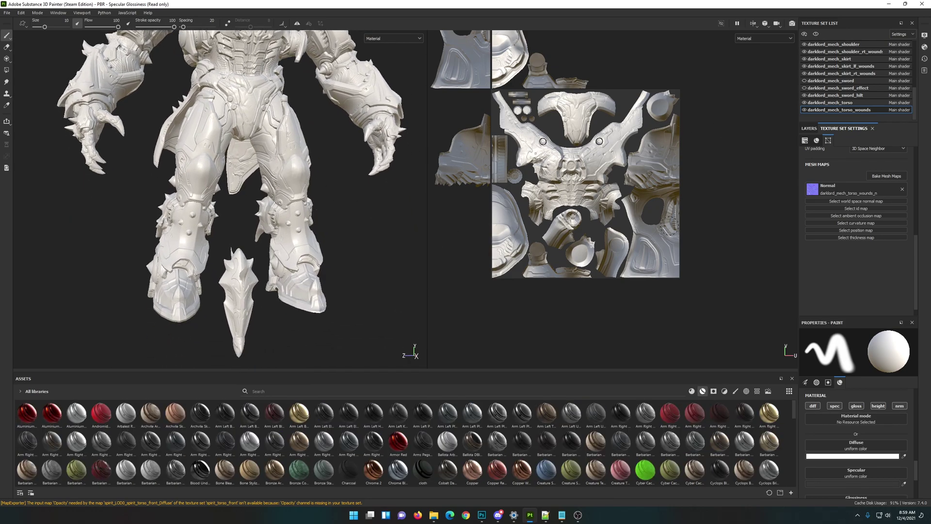
{"action": "scroll", "coordinate": [246, 153], "scroll_direction": "up", "scroll_amount": 3}
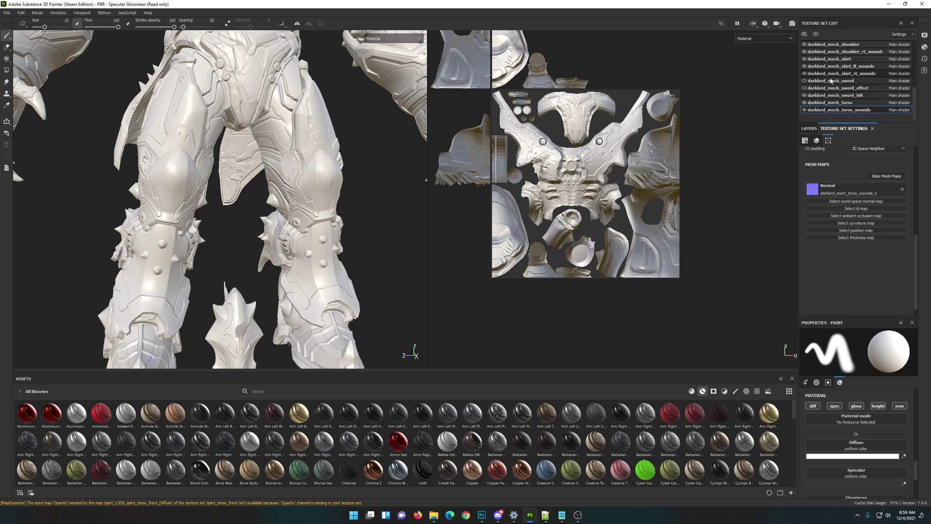
{"action": "left_click", "coordinate": [804, 82]}
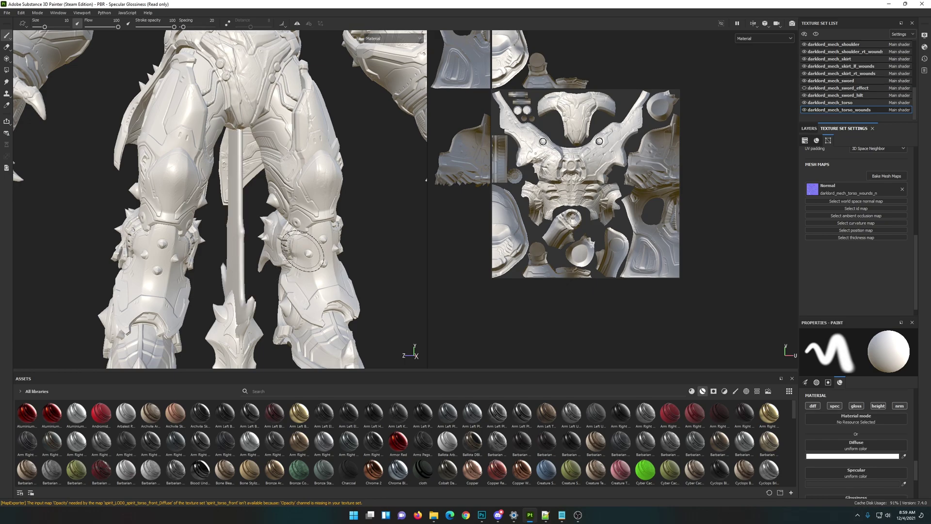
{"action": "left_click_drag", "start_coordinate": [320, 248], "coordinate": [264, 241], "text": "alt"}
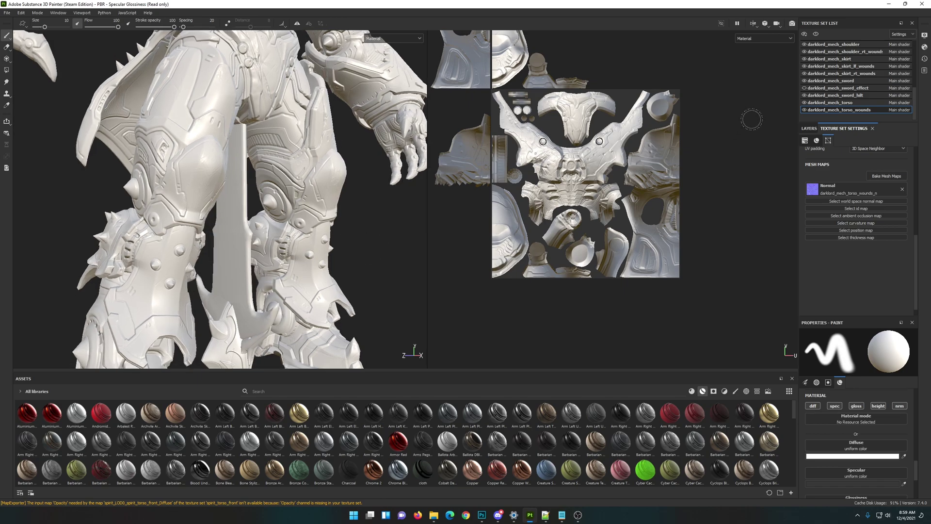
{"action": "left_click", "coordinate": [804, 81]}
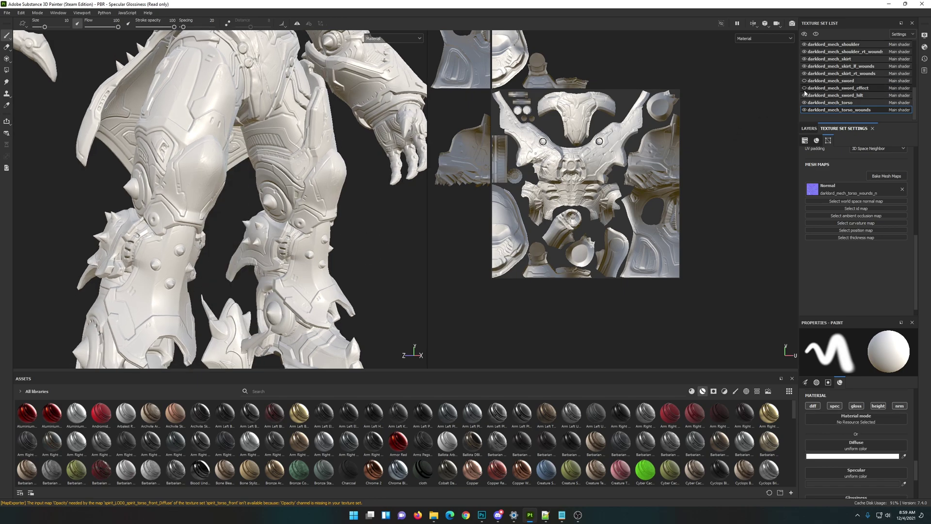
{"action": "left_click", "coordinate": [804, 88]}
{"action": "left_click_drag", "start_coordinate": [273, 306], "coordinate": [311, 276], "text": "alt"}
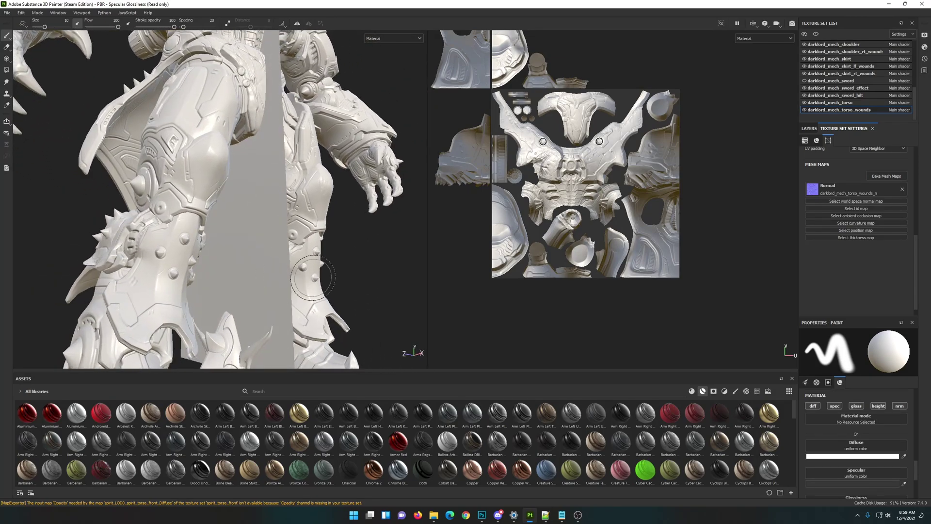
{"action": "left_click", "coordinate": [804, 88]}
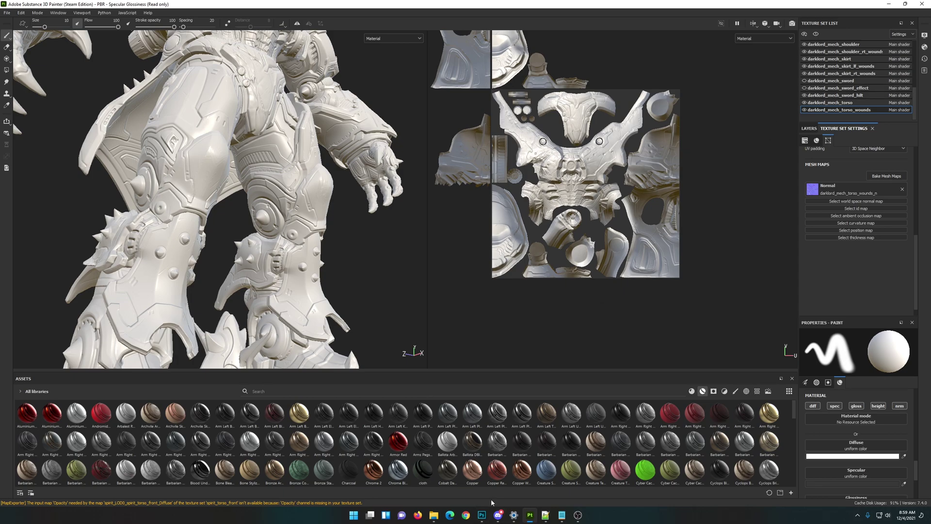
Step: Switch to File Explorer and check the sword, sword_effect and sword_hilt textures in the Dark Lord folder, including the sword texture's dimensions
{"action": "mouse_move", "coordinate": [433, 517]}
{"action": "left_click", "coordinate": [433, 478]}
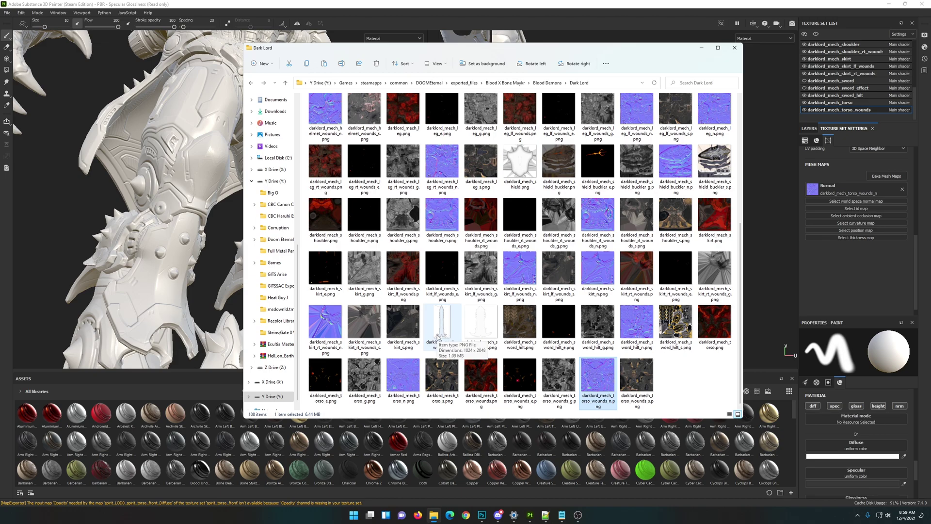
{"action": "left_click", "coordinate": [478, 321]}
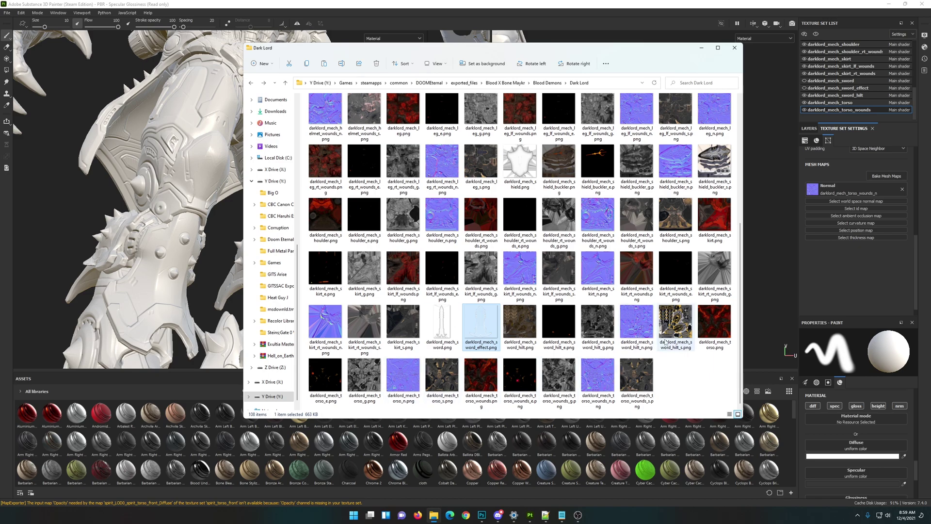
{"action": "key", "text": "Right"}
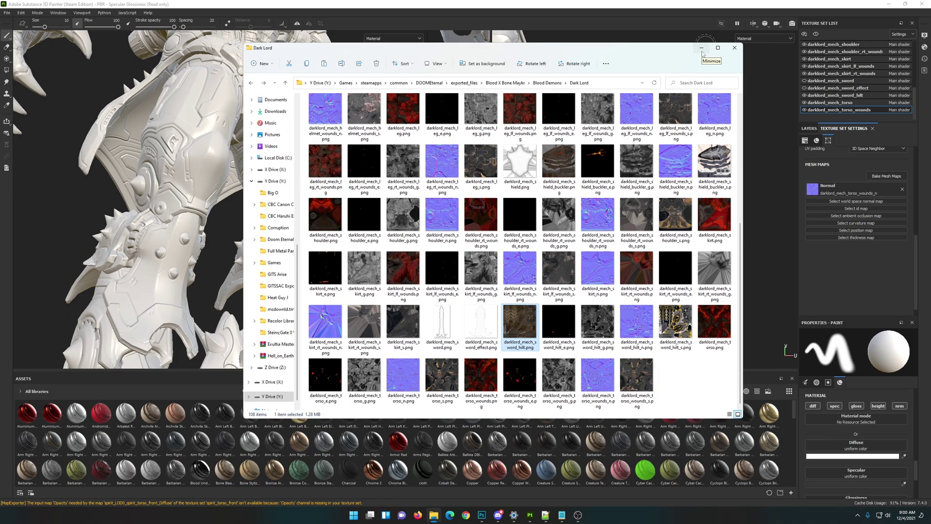
{"action": "mouse_move", "coordinate": [441, 325]}
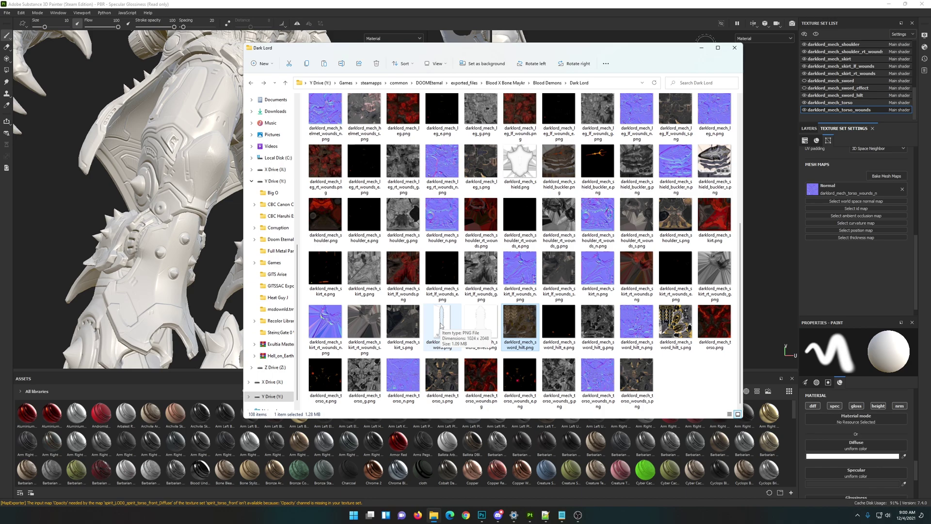
{"action": "left_click", "coordinate": [702, 48]}
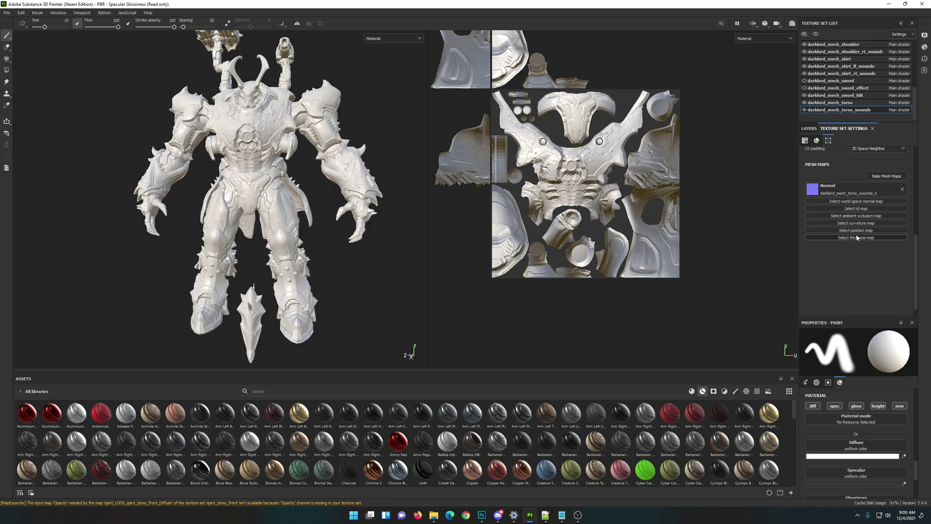
Step: Open the mesh map baking settings, set the output size to 1024 and exclude the Normal map from the bake
{"action": "scroll", "coordinate": [876, 272], "scroll_direction": "up", "scroll_amount": 3}
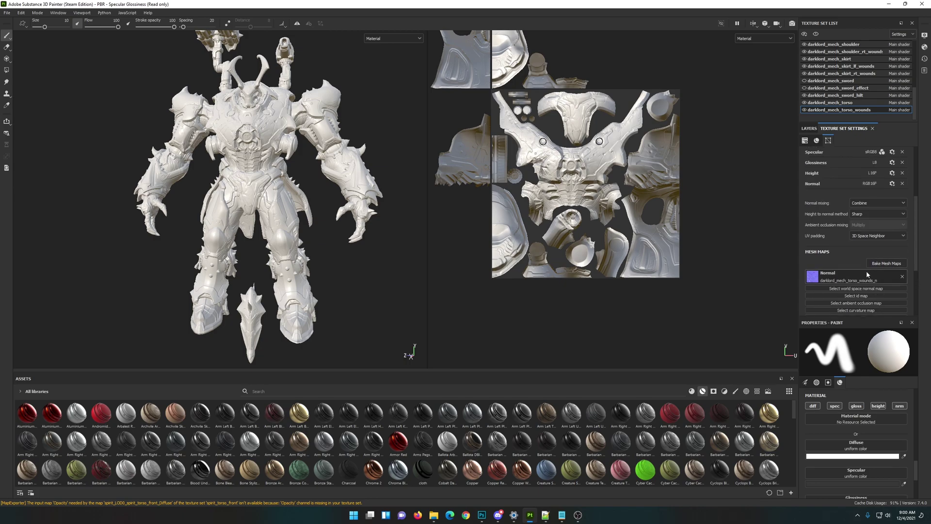
{"action": "scroll", "coordinate": [842, 269], "scroll_direction": "up", "scroll_amount": 4}
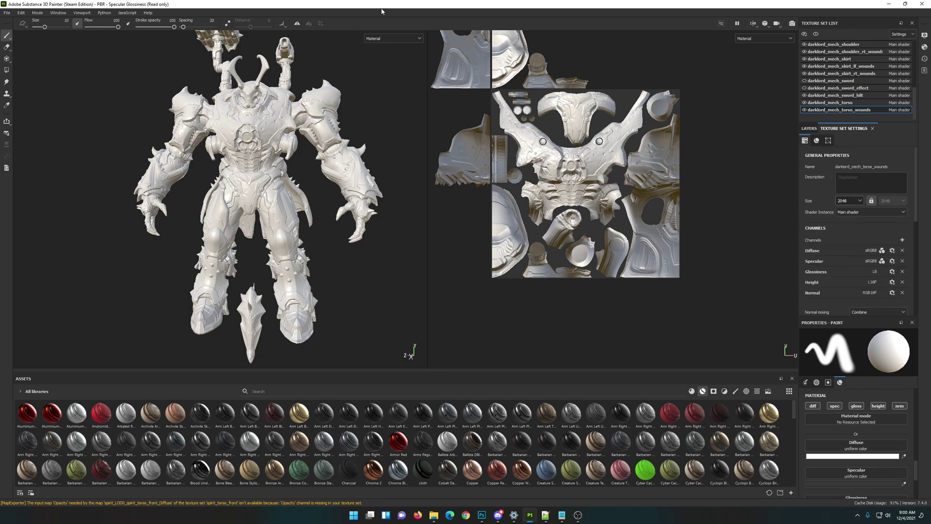
{"action": "left_click", "coordinate": [22, 13]}
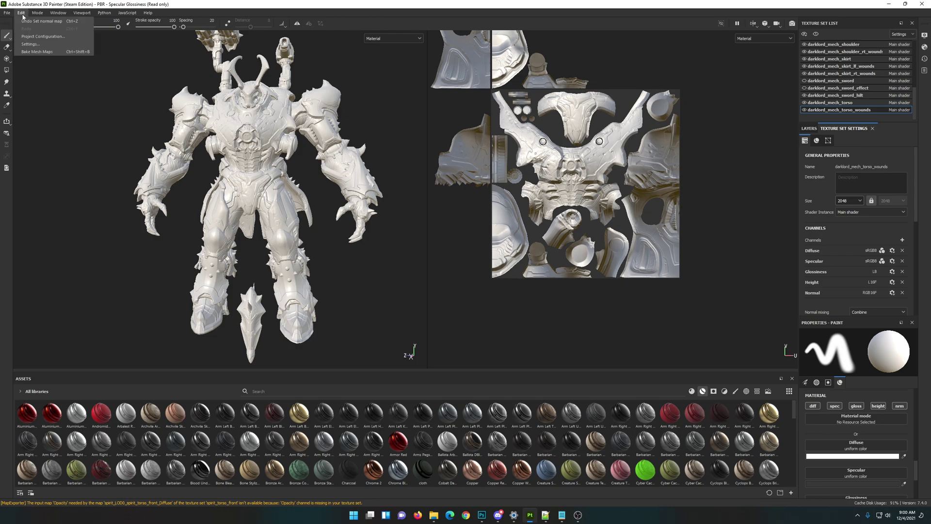
{"action": "left_click", "coordinate": [37, 52]}
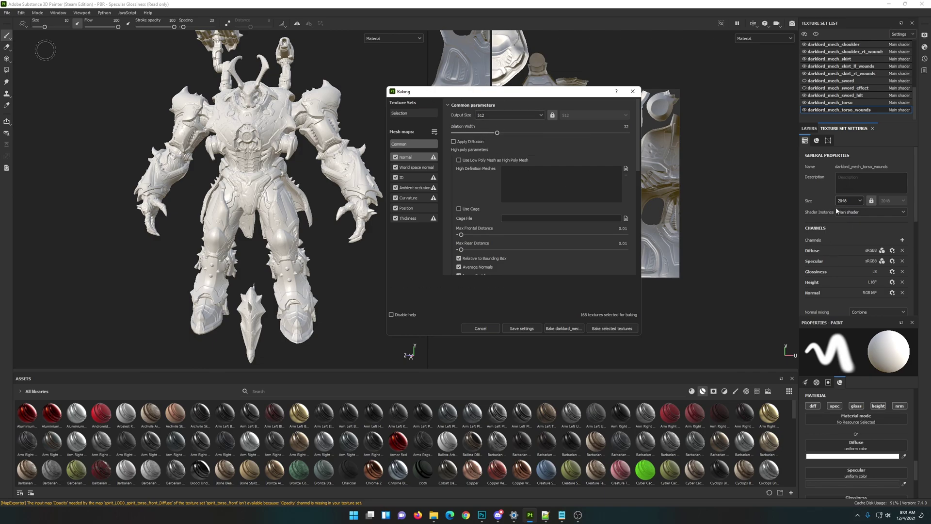
{"action": "left_click", "coordinate": [514, 116]}
{"action": "left_click", "coordinate": [499, 161]}
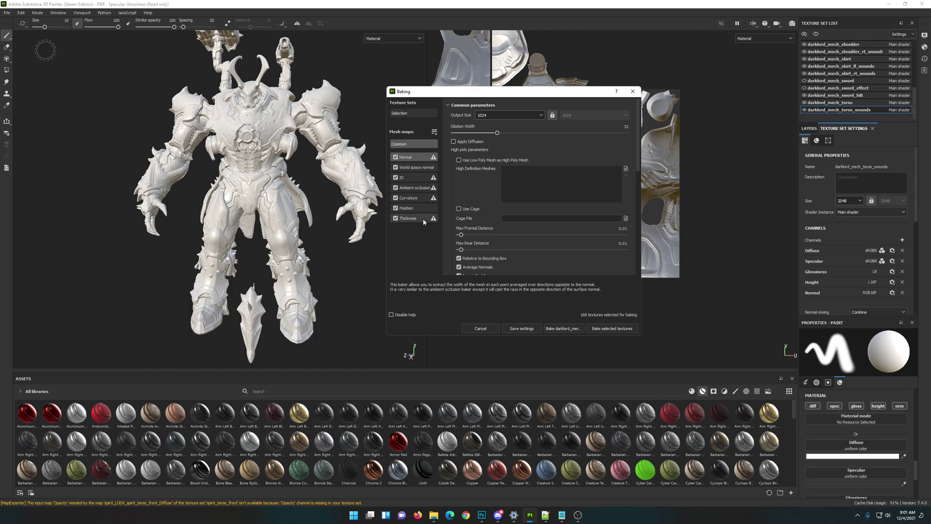
{"action": "left_click", "coordinate": [396, 157]}
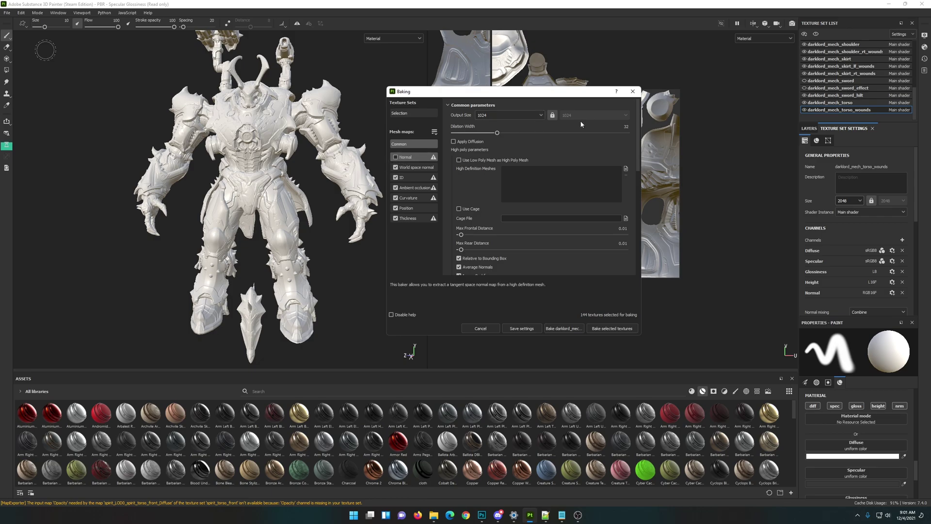
Step: In the ambient occlusion baker parameters, set Ignore Backface to Always and Self Occlusion to Only Same Mesh Name
{"action": "left_click", "coordinate": [414, 188]}
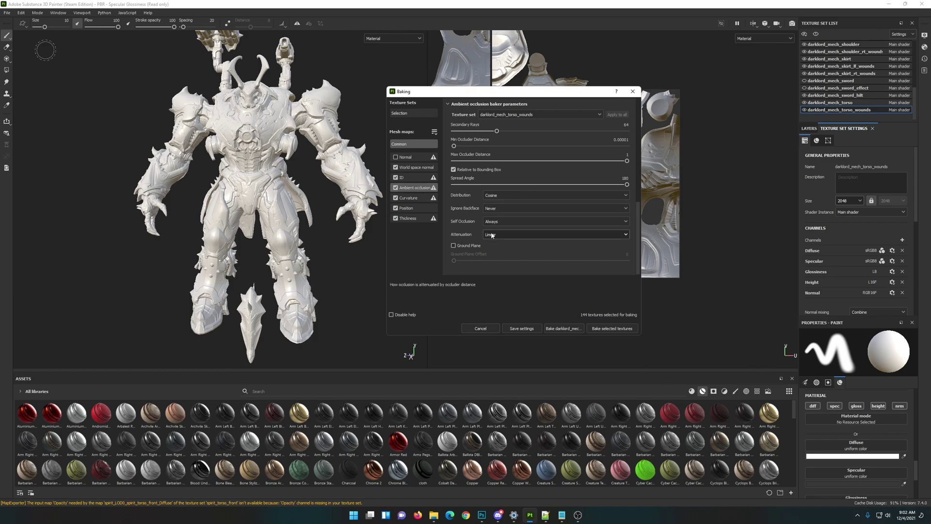
{"action": "left_click", "coordinate": [508, 208]}
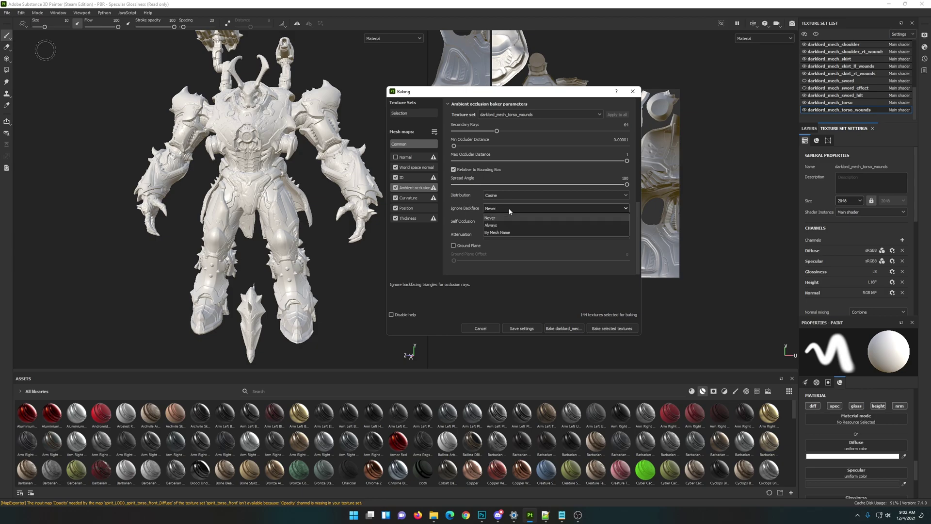
{"action": "left_click", "coordinate": [521, 225]}
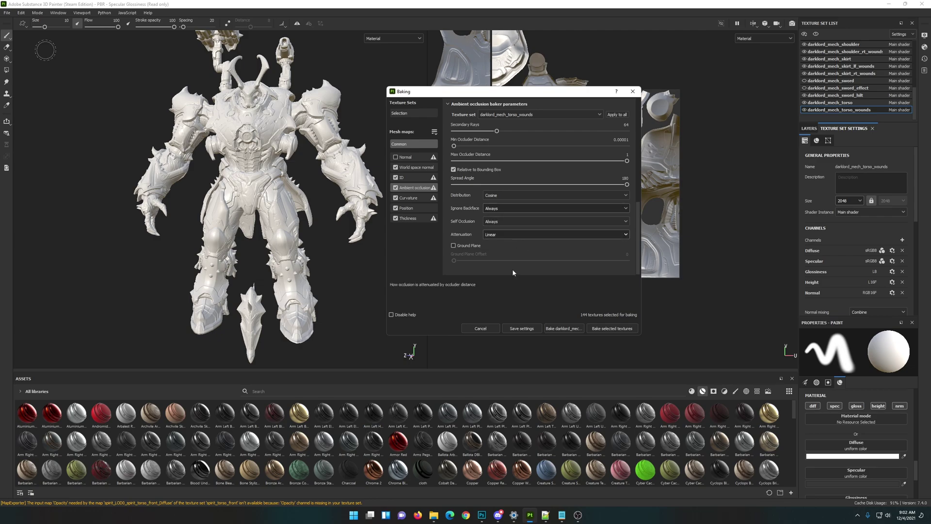
{"action": "left_click", "coordinate": [514, 223]}
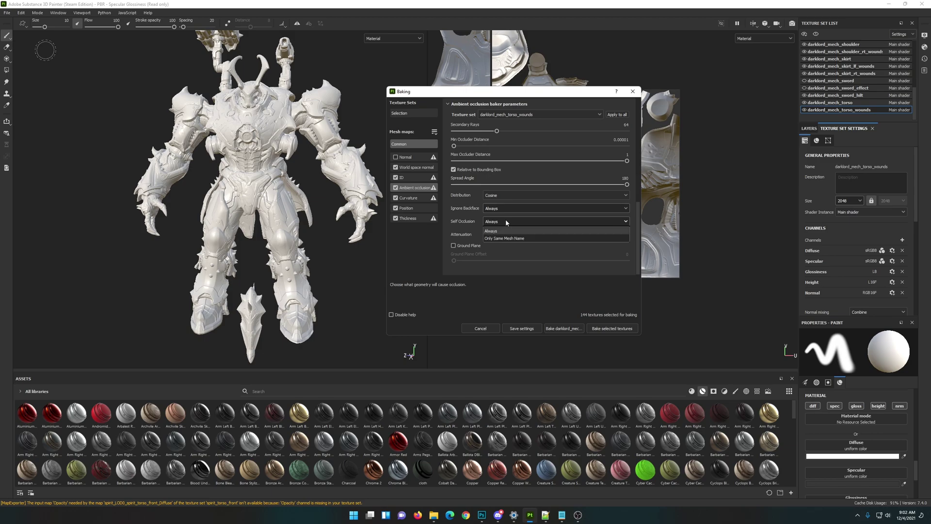
{"action": "left_click", "coordinate": [530, 239]}
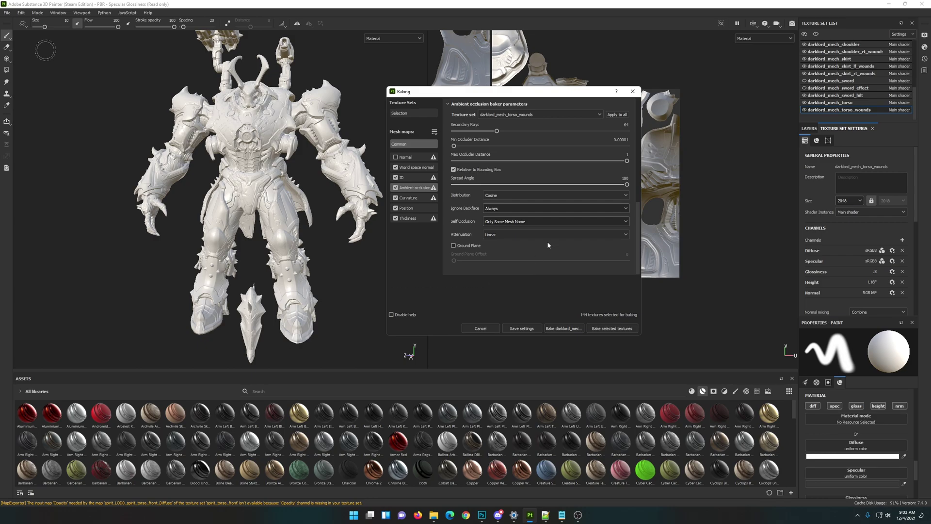
Step: Exclude texture sets that need no baking from the bake selection, including darklord_mech_shield, darklord_mech_sword and darklord_mech_sword_effect
{"action": "left_click", "coordinate": [415, 113]}
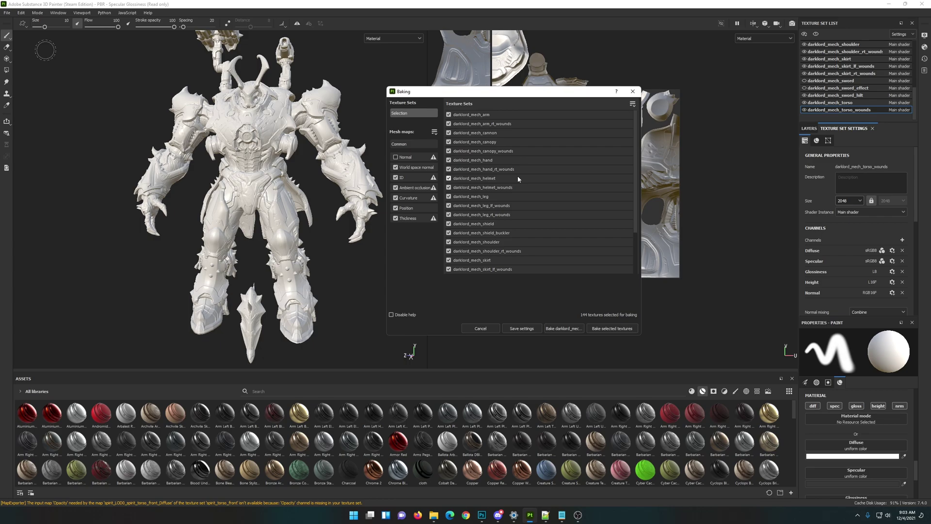
{"action": "scroll", "coordinate": [531, 193], "scroll_direction": "down", "scroll_amount": 1}
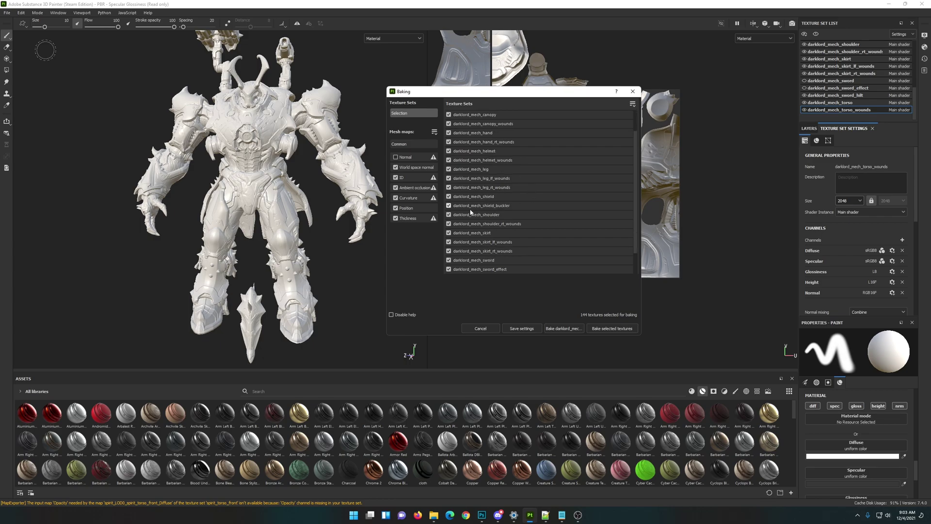
{"action": "left_click", "coordinate": [449, 196]}
{"action": "scroll", "coordinate": [539, 242], "scroll_direction": "down", "scroll_amount": 1}
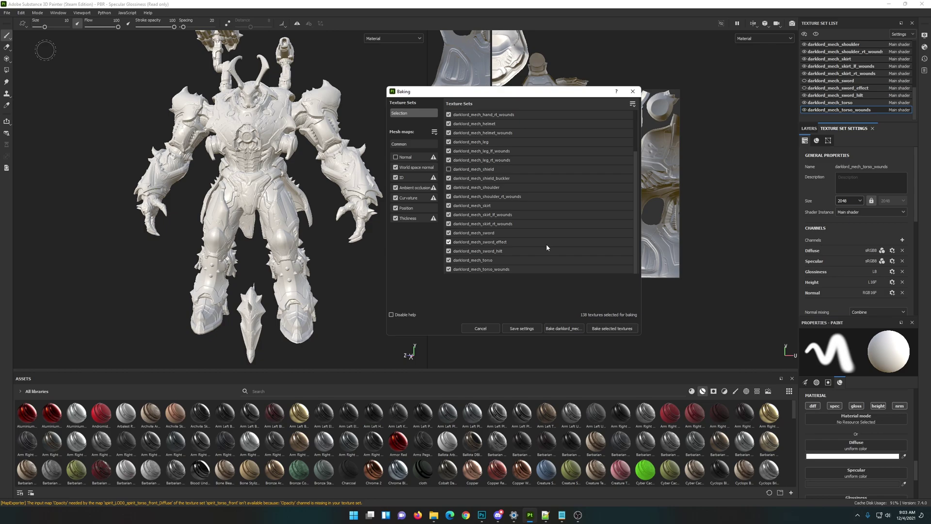
{"action": "left_click", "coordinate": [449, 233]}
{"action": "left_click", "coordinate": [449, 242]}
{"action": "scroll", "coordinate": [501, 211], "scroll_direction": "up", "scroll_amount": 1}
{"action": "scroll", "coordinate": [507, 183], "scroll_direction": "up", "scroll_amount": 1}
{"action": "scroll", "coordinate": [568, 199], "scroll_direction": "down", "scroll_amount": 2}
{"action": "left_click", "coordinate": [449, 260]}
{"action": "scroll", "coordinate": [497, 240], "scroll_direction": "up", "scroll_amount": 2}
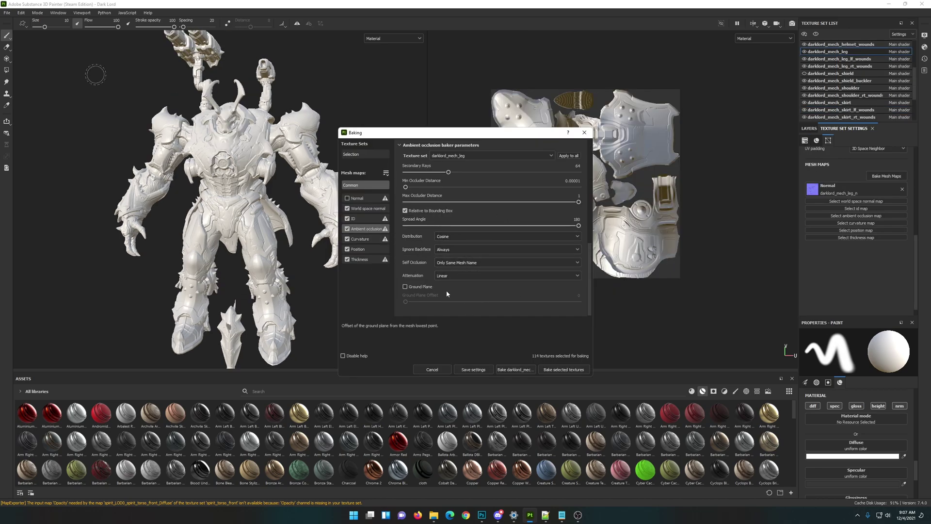
Step: Apply the ambient occlusion baker parameters of darklord_mech_leg to all texture sets
{"action": "left_click", "coordinate": [574, 159]}
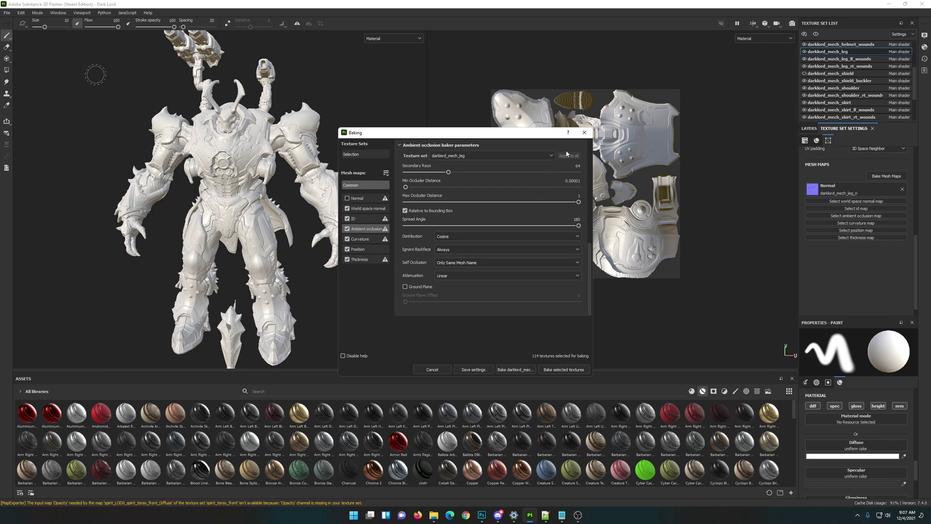
Step: Review the texture set selection and common parameters, and bake the mesh maps for the selected texture sets
{"action": "left_click", "coordinate": [365, 154]}
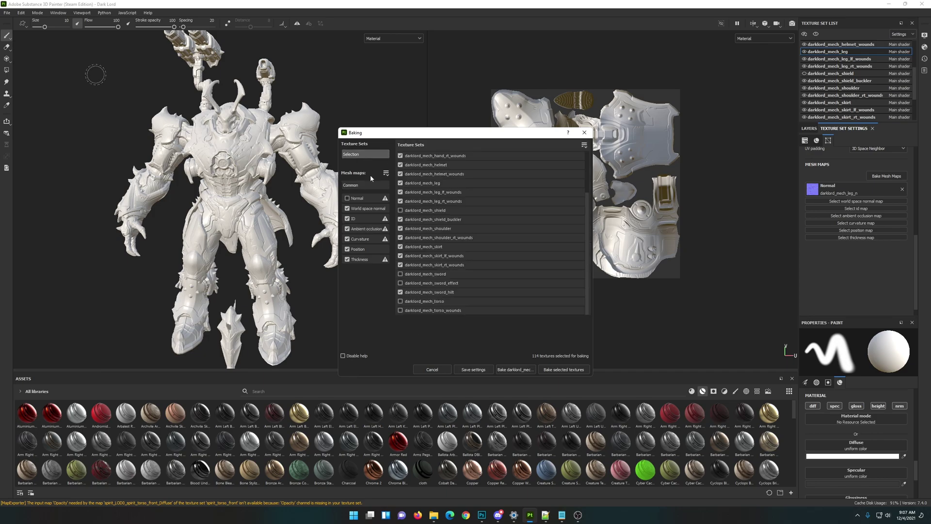
{"action": "left_click", "coordinate": [367, 186]}
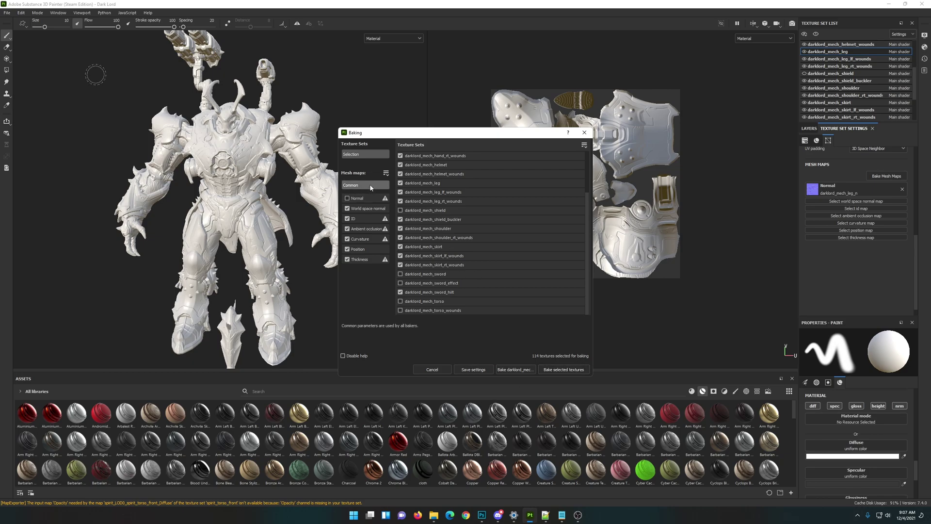
{"action": "left_click", "coordinate": [555, 370]}
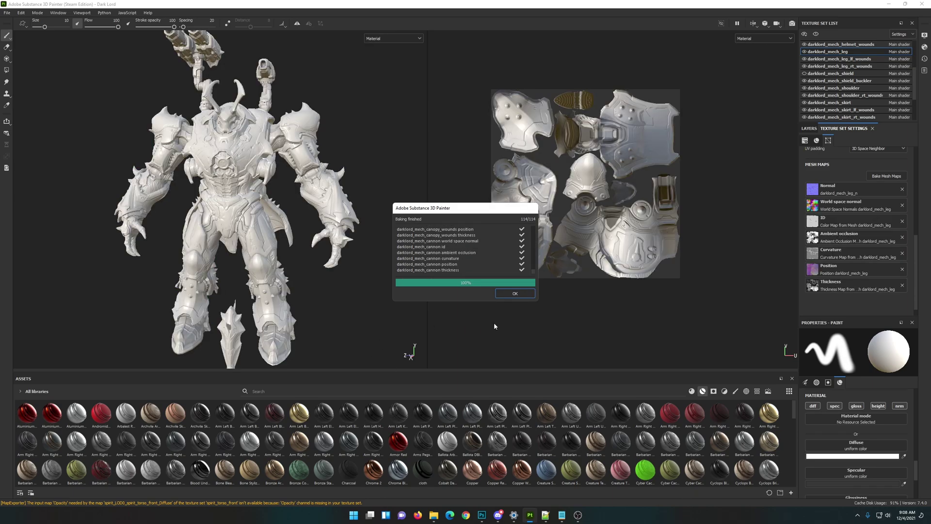
{"action": "left_click", "coordinate": [514, 294]}
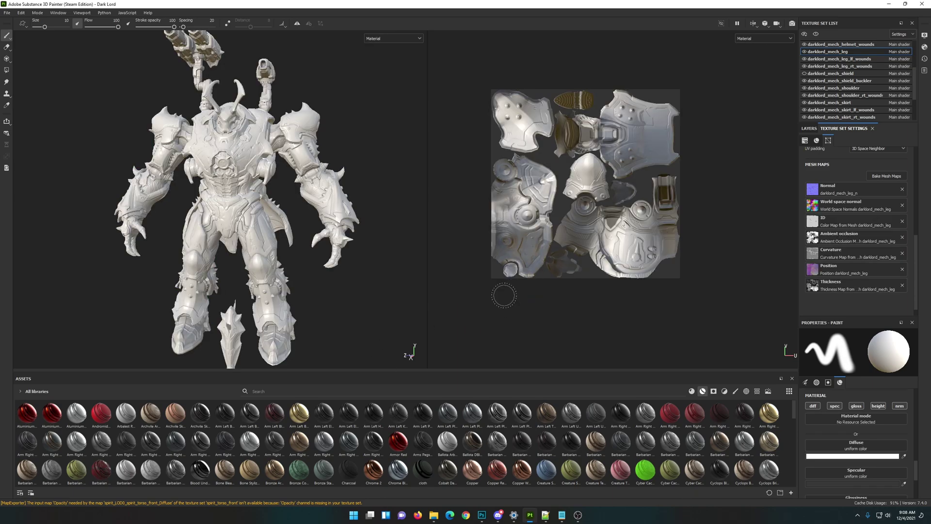
Step: Examine the baked mech from several angles, zooming in on the head, shoulders and damaged torso armor
{"action": "left_click_drag", "start_coordinate": [257, 207], "coordinate": [292, 235], "text": "alt"}
{"action": "scroll", "coordinate": [296, 232], "scroll_direction": "up", "scroll_amount": 5}
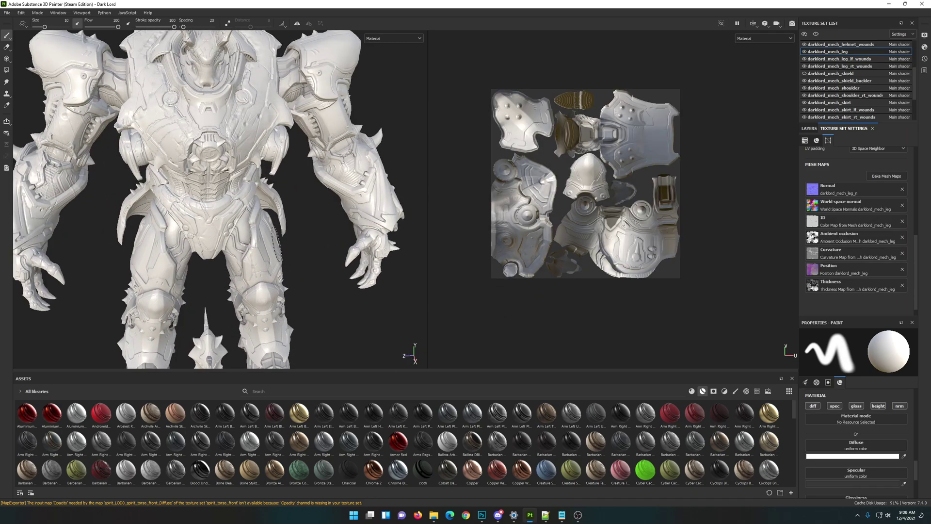
{"action": "scroll", "coordinate": [319, 219], "scroll_direction": "down", "scroll_amount": 3}
{"action": "scroll", "coordinate": [320, 219], "scroll_direction": "up", "scroll_amount": 8}
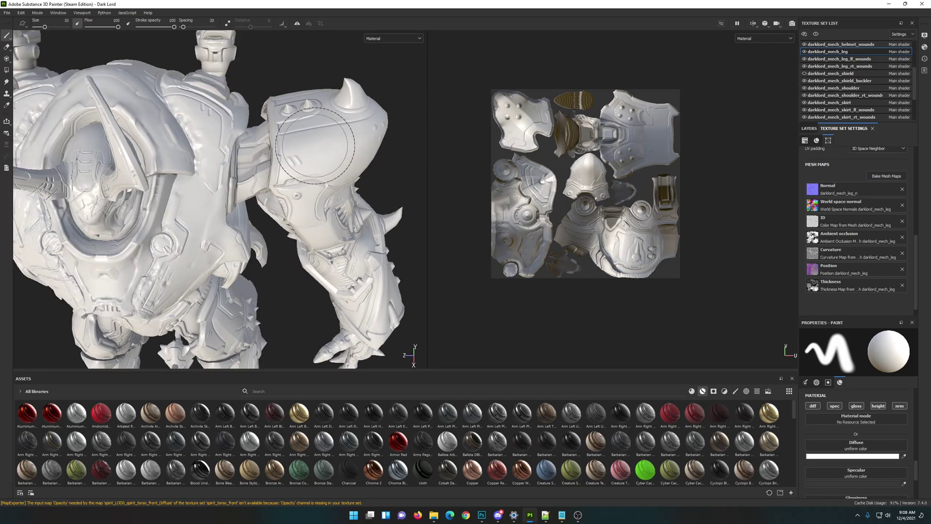
{"action": "scroll", "coordinate": [354, 237], "scroll_direction": "down", "scroll_amount": 3}
{"action": "left_click_drag", "start_coordinate": [354, 237], "coordinate": [451, 228], "text": "alt"}
{"action": "left_click_drag", "start_coordinate": [214, 191], "coordinate": [300, 243], "text": "alt"}
{"action": "middle_click_drag", "start_coordinate": [300, 242], "coordinate": [242, 291], "text": "alt"}
{"action": "scroll", "coordinate": [257, 243], "scroll_direction": "up", "scroll_amount": 5}
{"action": "left_click_drag", "start_coordinate": [262, 233], "coordinate": [275, 263], "text": "alt"}
{"action": "middle_click_drag", "start_coordinate": [274, 263], "coordinate": [266, 182], "text": "alt"}
{"action": "scroll", "coordinate": [266, 183], "scroll_direction": "up", "scroll_amount": 5}
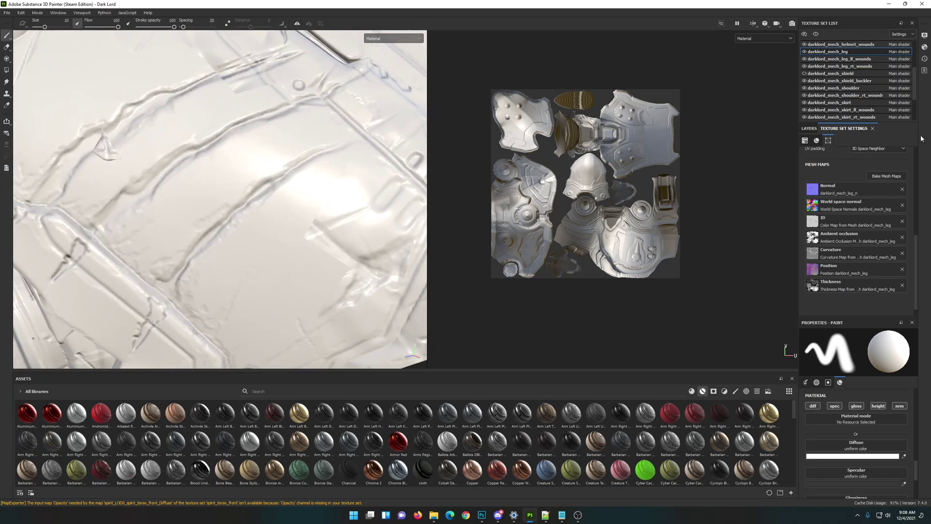
{"action": "left_click_drag", "start_coordinate": [125, 208], "coordinate": [135, 160], "text": "alt"}
{"action": "scroll", "coordinate": [228, 189], "scroll_direction": "down", "scroll_amount": 8}
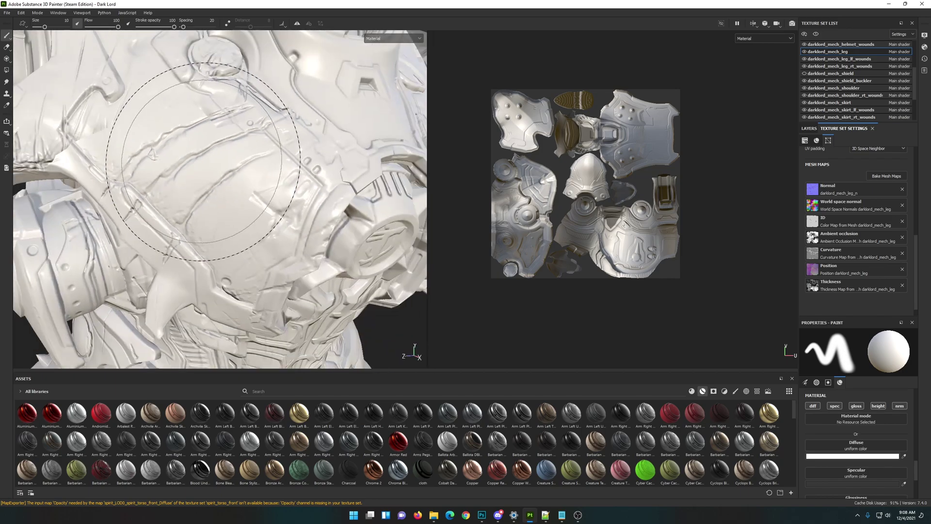
{"action": "middle_click_drag", "start_coordinate": [239, 189], "coordinate": [228, 173], "text": "alt"}
{"action": "scroll", "coordinate": [229, 173], "scroll_direction": "up", "scroll_amount": 6}
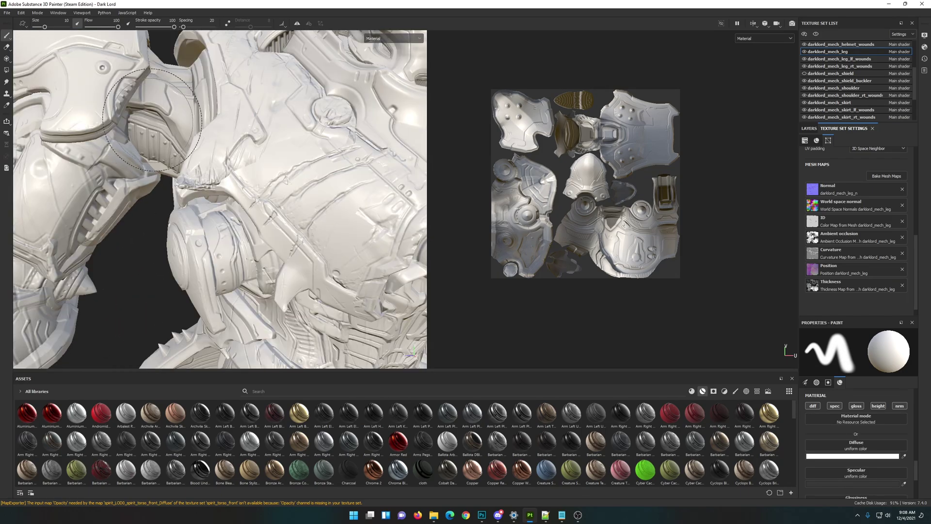
{"action": "scroll", "coordinate": [239, 125], "scroll_direction": "down", "scroll_amount": 8}
{"action": "middle_click_drag", "start_coordinate": [240, 145], "coordinate": [236, 166], "text": "alt"}
{"action": "scroll", "coordinate": [243, 179], "scroll_direction": "down", "scroll_amount": 5}
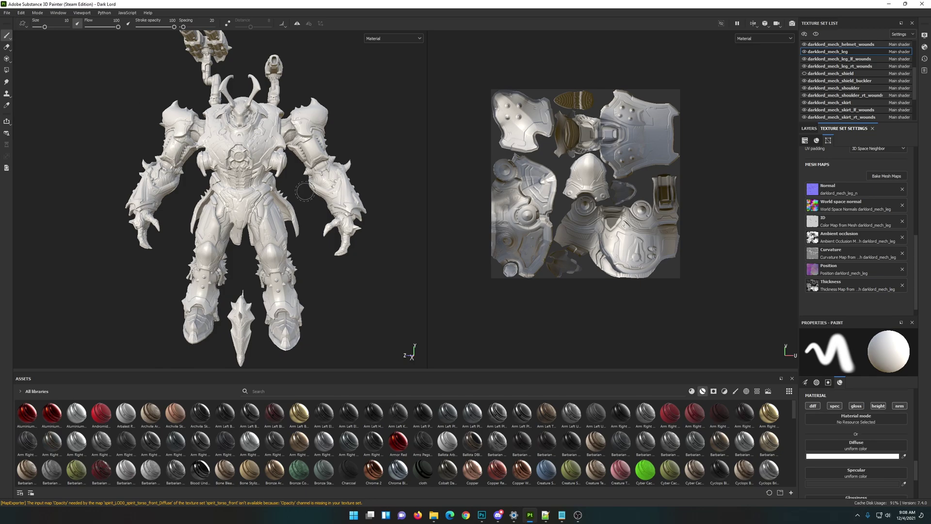
{"action": "scroll", "coordinate": [296, 191], "scroll_direction": "up", "scroll_amount": 3}
Step: Reopen the mesh map baking settings and limit the texture set selection to darklord_mech_torso and darklord_mech_torso_wounds
{"action": "left_click", "coordinate": [21, 13]}
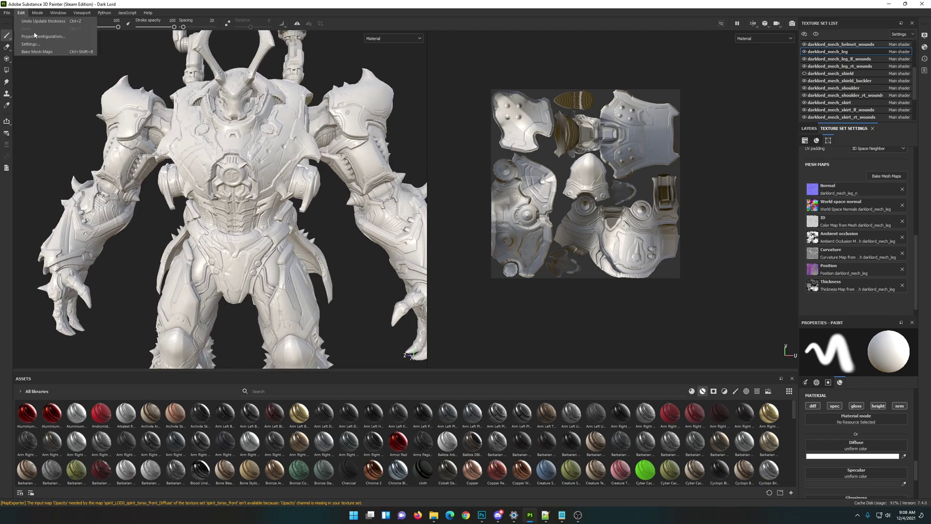
{"action": "left_click", "coordinate": [44, 52]}
{"action": "left_click", "coordinate": [365, 154]}
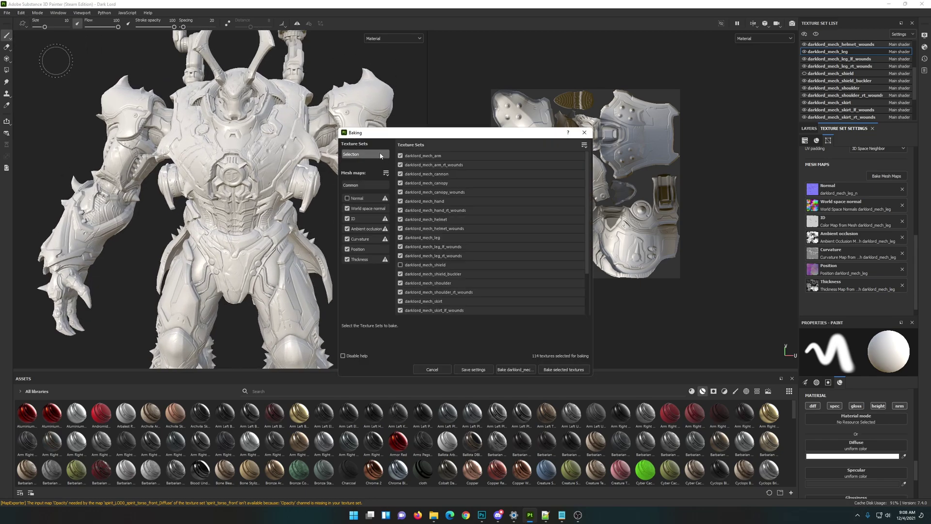
{"action": "left_click_drag", "start_coordinate": [400, 156], "coordinate": [400, 285]}
{"action": "mouse_move", "coordinate": [400, 192]}
{"action": "left_mouse_down"}
{"action": "mouse_move", "coordinate": [398, 175]}
{"action": "mouse_move", "coordinate": [401, 309]}
{"action": "left_mouse_up"}
{"action": "scroll", "coordinate": [446, 276], "scroll_direction": "down", "scroll_amount": 3}
{"action": "left_click", "coordinate": [427, 291]}
{"action": "left_click", "coordinate": [400, 265]}
{"action": "left_click", "coordinate": [400, 301]}
{"action": "left_click", "coordinate": [400, 310]}
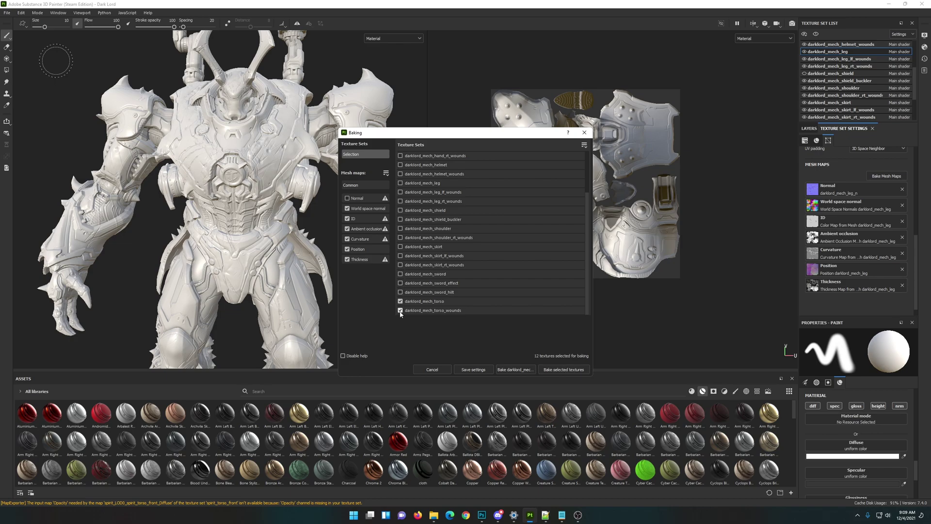
Step: Set the bake output size to 2048 and bake the mesh maps for the two torso texture sets
{"action": "left_click", "coordinate": [366, 185]}
{"action": "left_click", "coordinate": [454, 157]}
{"action": "left_click", "coordinate": [448, 210]}
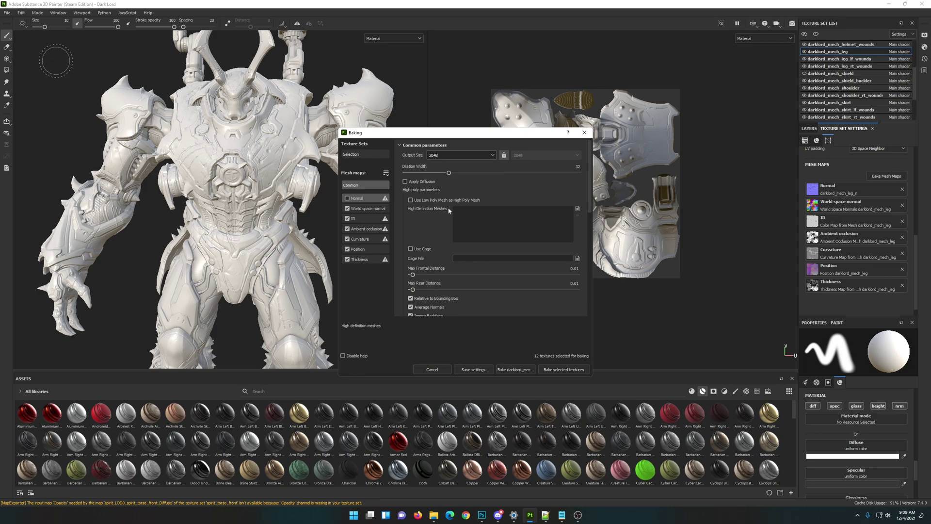
{"action": "left_click", "coordinate": [564, 369]}
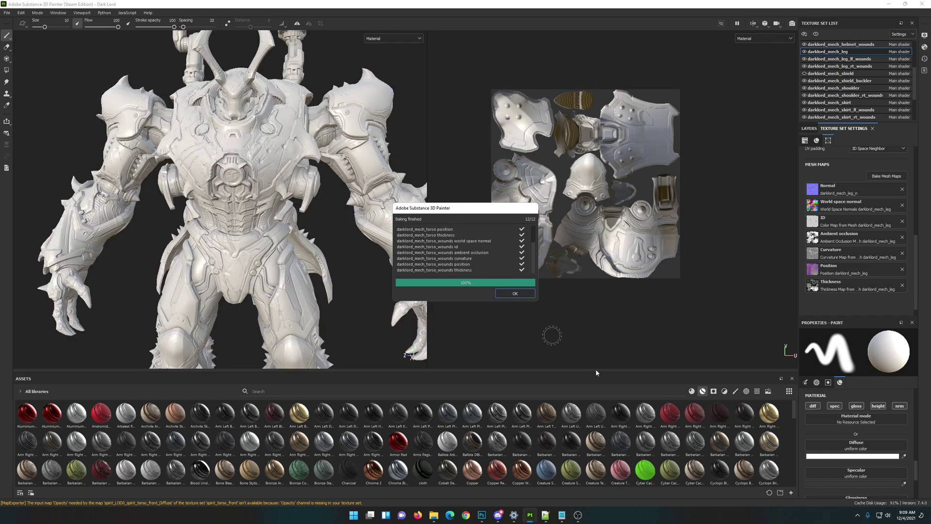
{"action": "left_click", "coordinate": [515, 293]}
Step: Select the darklord_mech_torso texture set and examine its baked detail on the chest and abdomen
{"action": "key", "text": "f"}
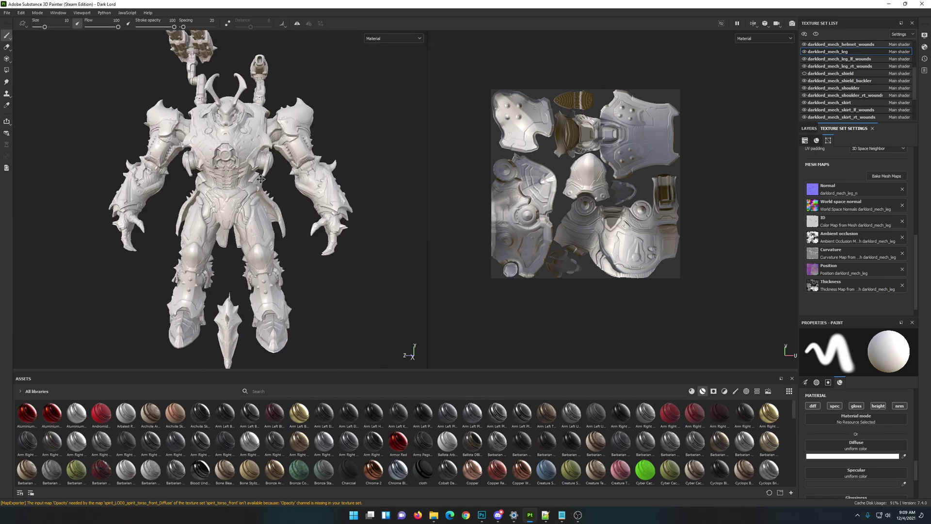
{"action": "left_click_drag", "start_coordinate": [260, 181], "coordinate": [238, 162], "text": "alt"}
{"action": "middle_click_drag", "start_coordinate": [260, 166], "coordinate": [335, 196], "text": "alt"}
{"action": "scroll", "coordinate": [281, 184], "scroll_direction": "up", "scroll_amount": 5}
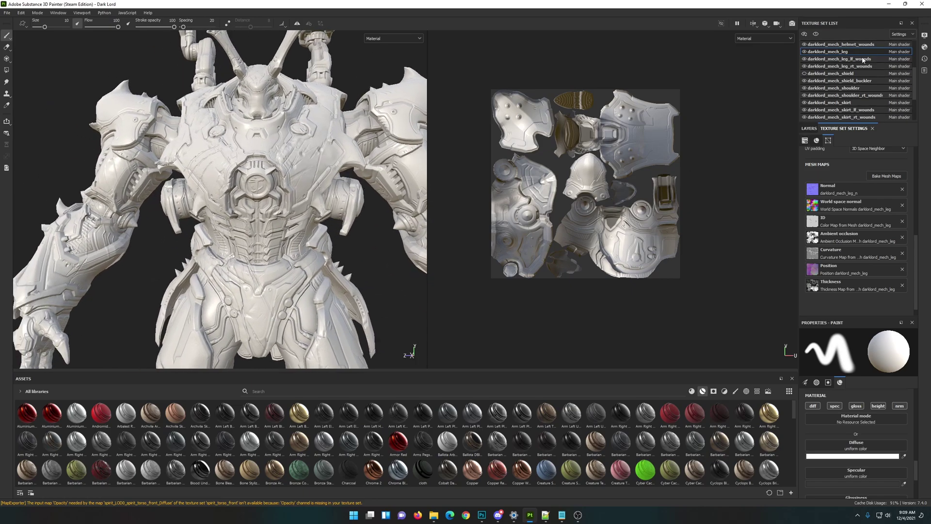
{"action": "scroll", "coordinate": [842, 115], "scroll_direction": "down", "scroll_amount": 3}
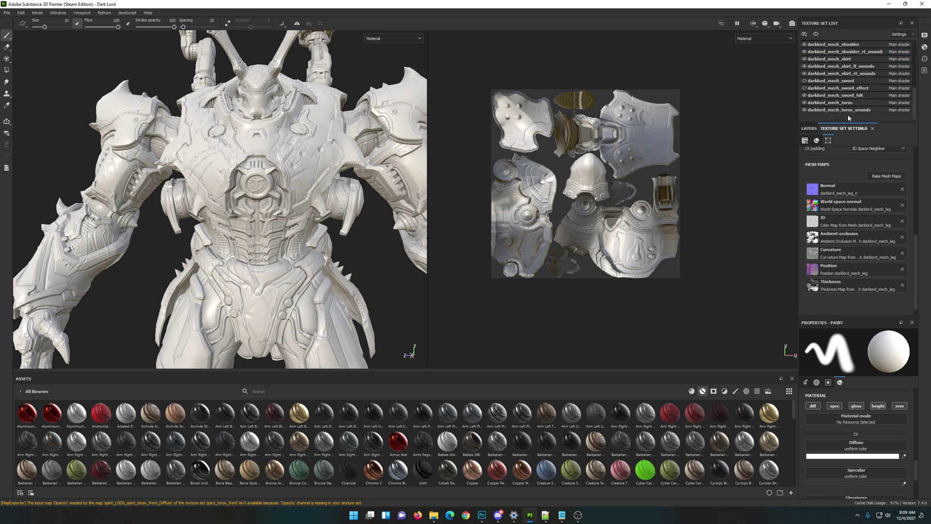
{"action": "left_click", "coordinate": [844, 102]}
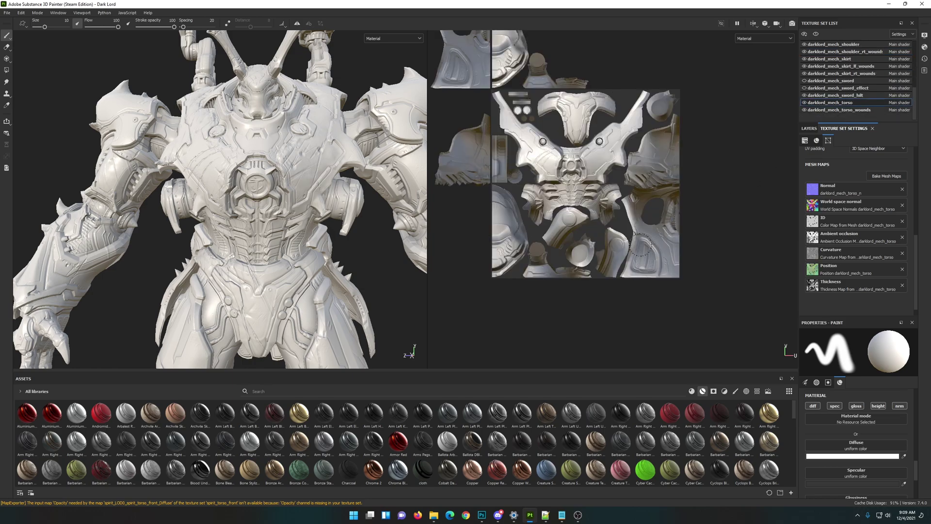
{"action": "right_click_drag", "start_coordinate": [249, 209], "coordinate": [260, 232], "text": "alt"}
{"action": "middle_click_drag", "start_coordinate": [260, 232], "coordinate": [234, 233], "text": "alt"}
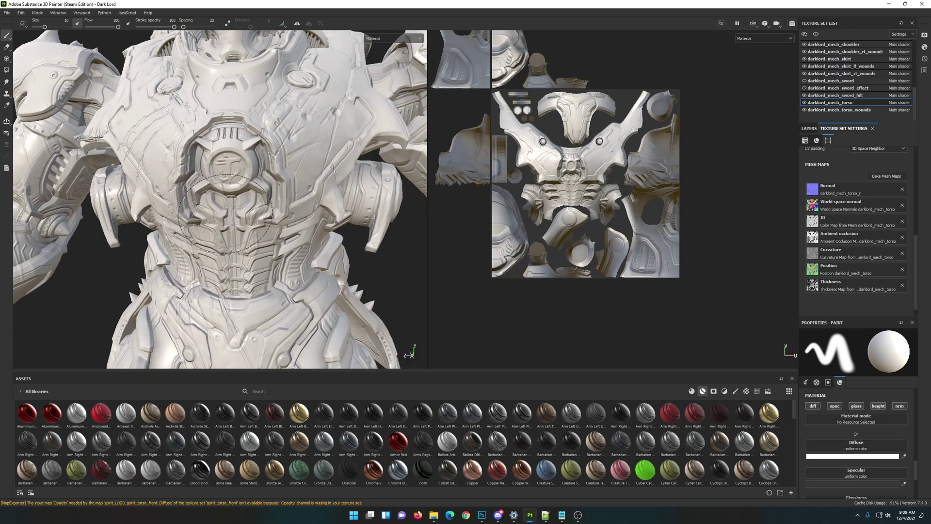
{"action": "left_click_drag", "start_coordinate": [234, 233], "coordinate": [244, 233], "text": "alt"}
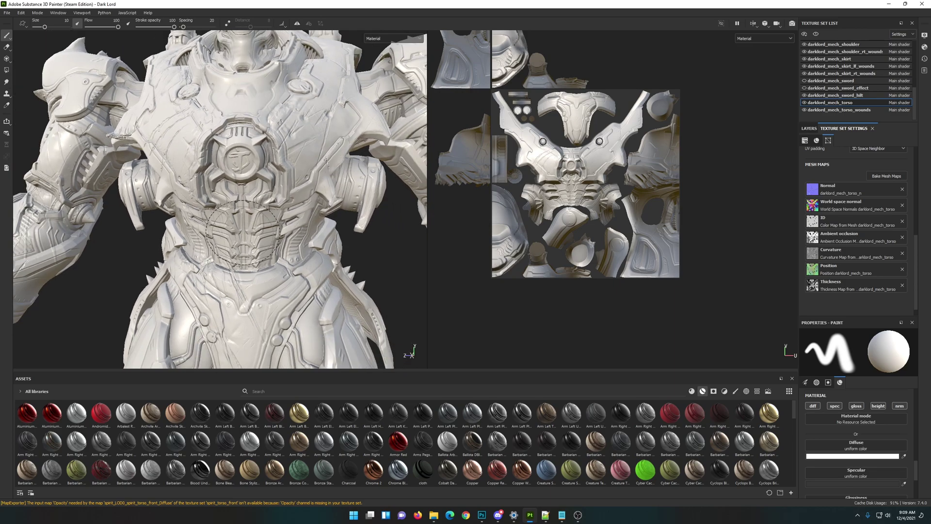
Step: Add the Cobalt Pure material as a fill layer above Layer 1 on the torso texture set
{"action": "left_click", "coordinate": [692, 391]}
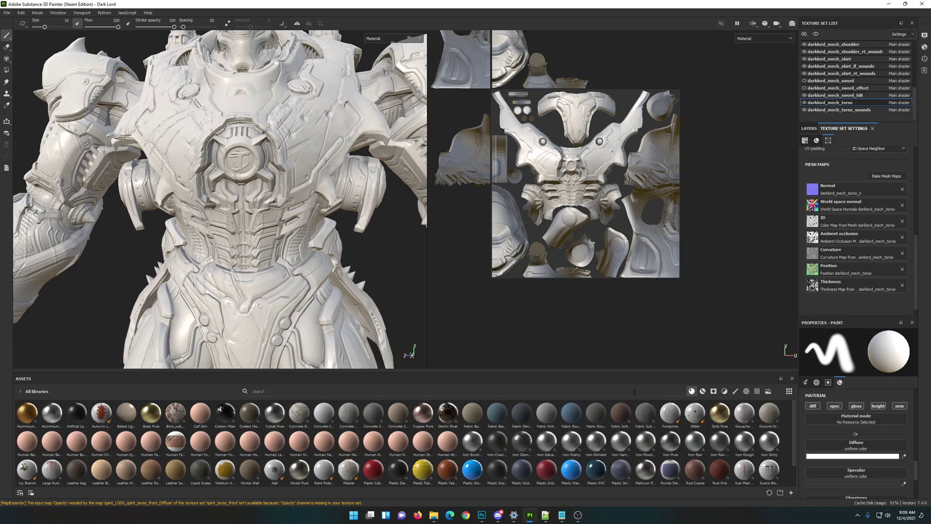
{"action": "left_click", "coordinate": [270, 412]}
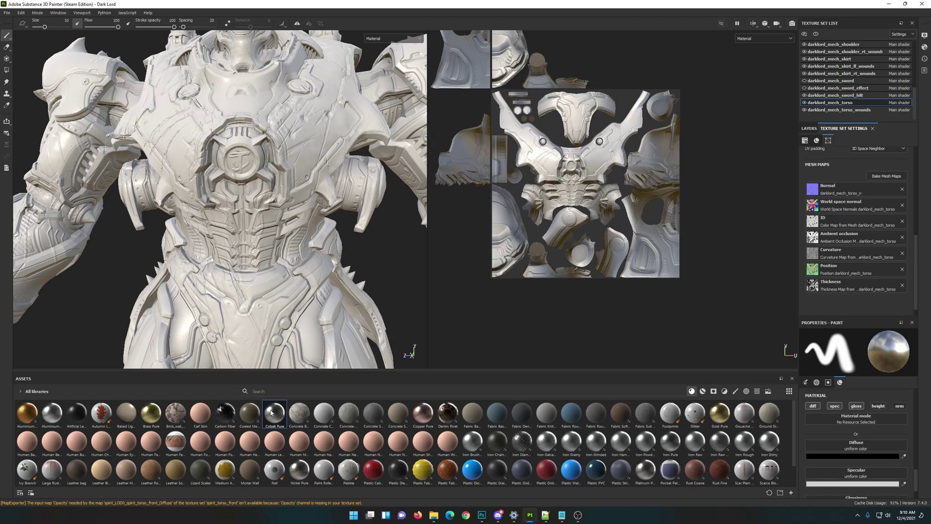
{"action": "left_click", "coordinate": [808, 129]}
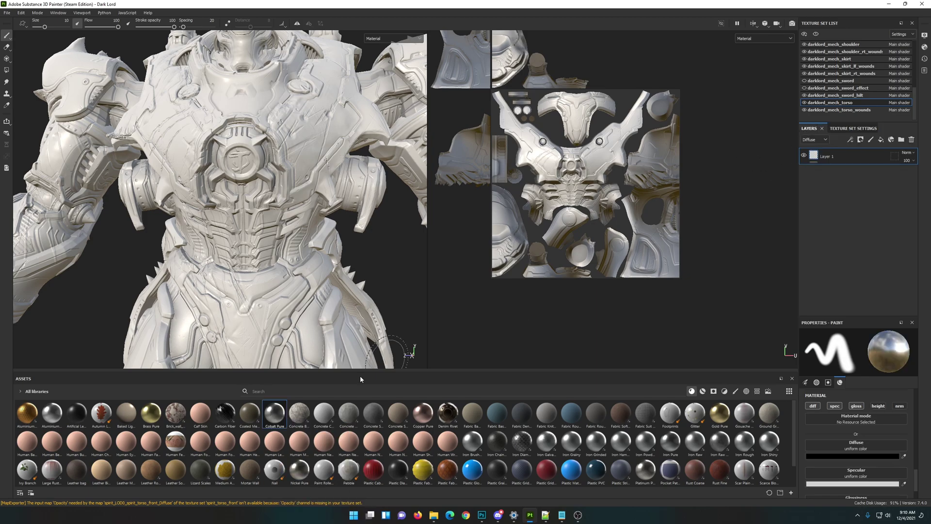
{"action": "left_click_drag", "start_coordinate": [274, 419], "coordinate": [858, 175]}
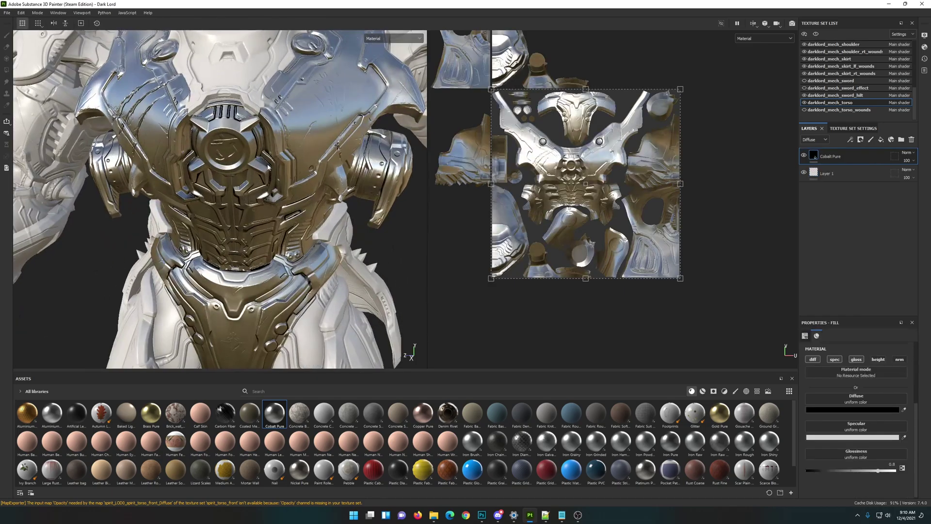
Step: Examine the Cobalt Pure finish on the torso armor from several angles and distances
{"action": "left_click_drag", "start_coordinate": [281, 156], "coordinate": [217, 110], "text": "alt"}
{"action": "left_click_drag", "start_coordinate": [362, 150], "coordinate": [188, 190], "text": "alt"}
{"action": "right_click_drag", "start_coordinate": [189, 191], "coordinate": [251, 211], "text": "shift"}
{"action": "middle_click_drag", "start_coordinate": [252, 211], "coordinate": [214, 171], "text": "alt"}
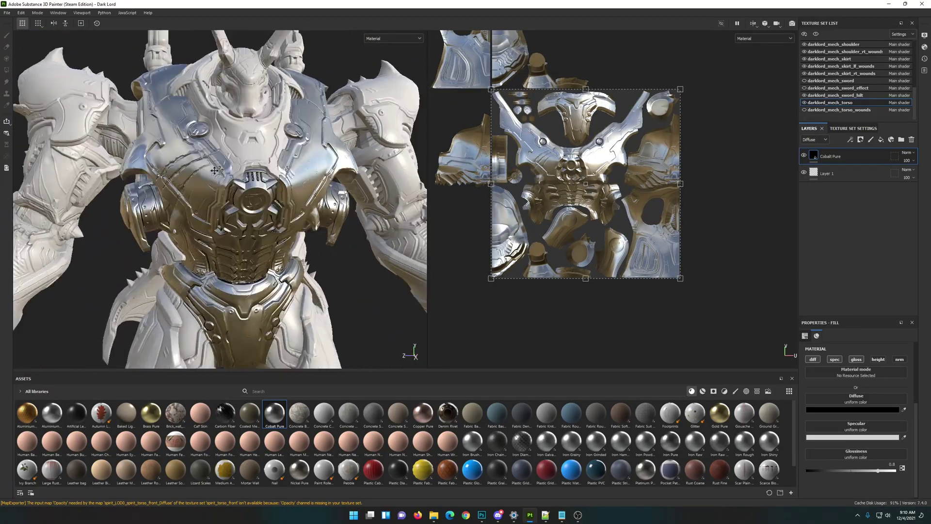
{"action": "left_click_drag", "start_coordinate": [215, 171], "coordinate": [230, 158], "text": "alt"}
{"action": "right_click_drag", "start_coordinate": [238, 164], "coordinate": [256, 236], "text": "alt"}
{"action": "right_click_drag", "start_coordinate": [325, 193], "coordinate": [278, 253], "text": "alt"}
{"action": "left_click_drag", "start_coordinate": [291, 240], "coordinate": [252, 227], "text": "alt"}
{"action": "middle_click_drag", "start_coordinate": [252, 227], "coordinate": [248, 228], "text": "alt"}
{"action": "left_click_drag", "start_coordinate": [248, 228], "coordinate": [230, 199], "text": "alt"}
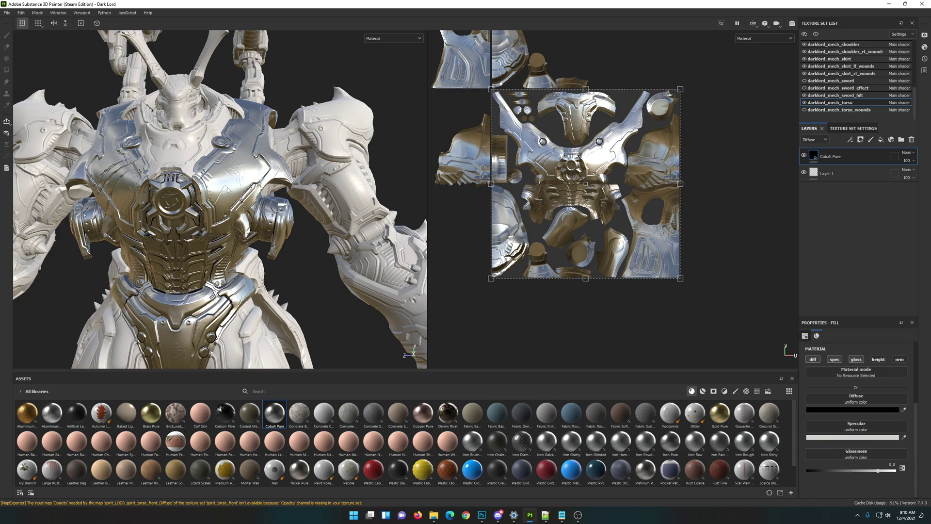
Step: Undo the Cobalt Pure layer and add the Steel Dark Aged smart material above Layer 1 on the torso
{"action": "key", "text": "ctrl+z"}
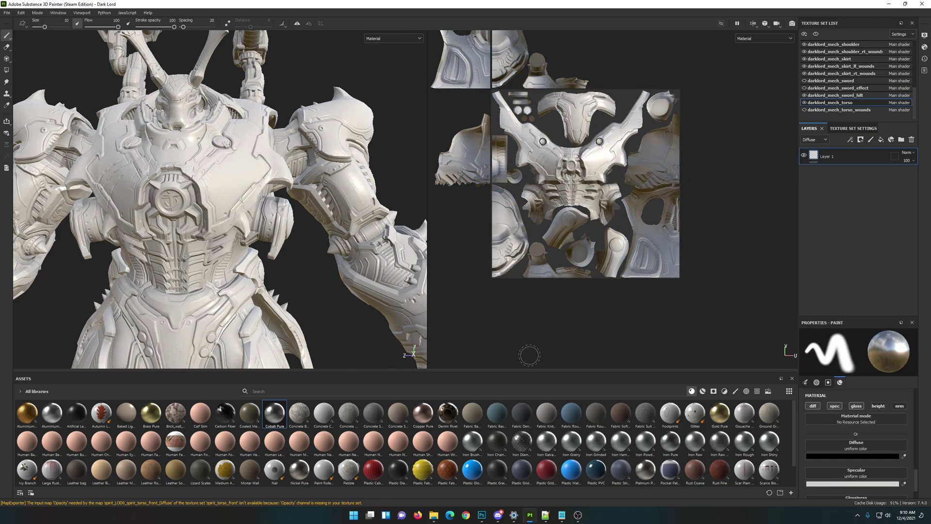
{"action": "left_click", "coordinate": [702, 391]}
{"action": "scroll", "coordinate": [545, 437], "scroll_direction": "down", "scroll_amount": 10}
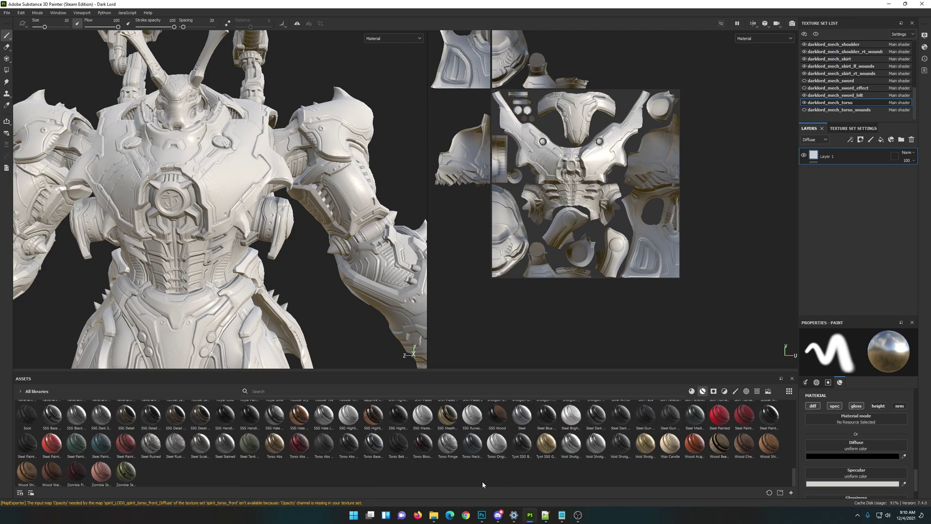
{"action": "scroll", "coordinate": [504, 474], "scroll_direction": "up", "scroll_amount": 3}
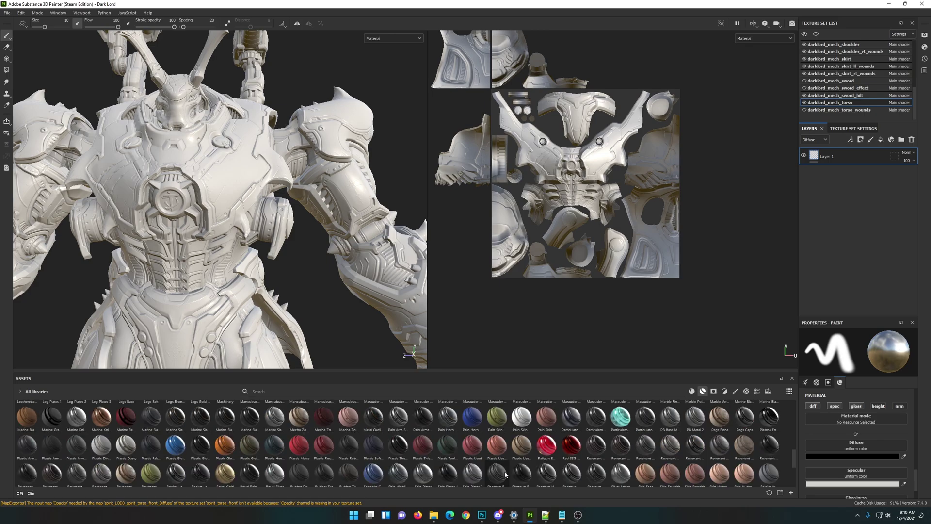
{"action": "scroll", "coordinate": [580, 466], "scroll_direction": "down", "scroll_amount": 3}
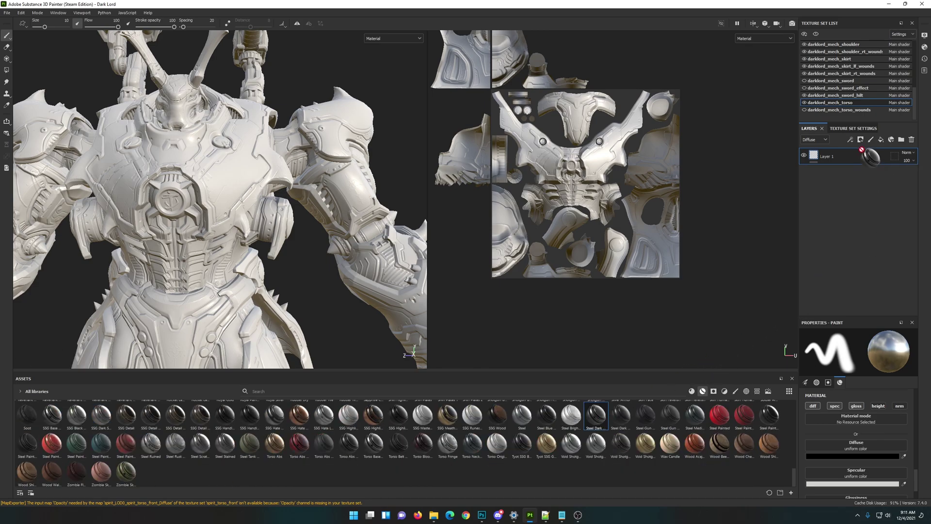
{"action": "left_click_drag", "start_coordinate": [856, 151], "coordinate": [856, 151]}
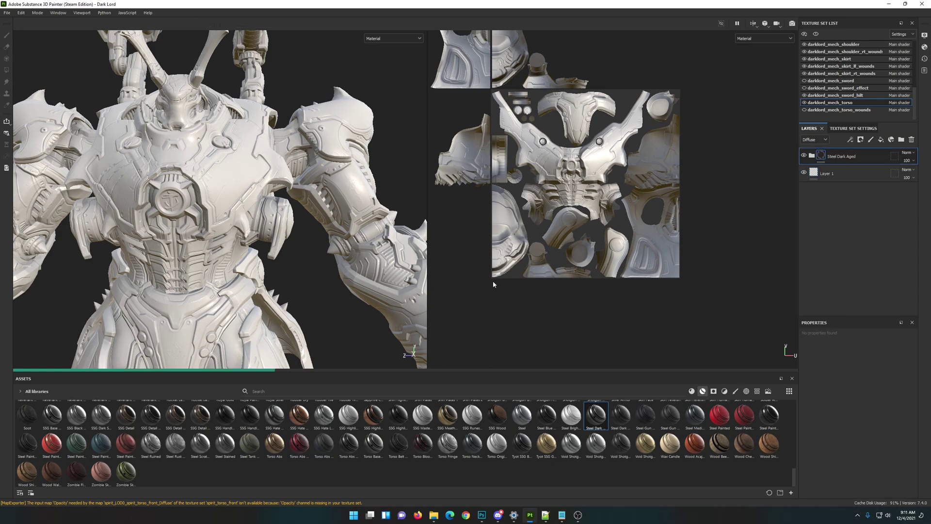
Step: Examine the dark steel finish on the torso up close and expand the Steel Dark Aged group's layers
{"action": "left_click_drag", "start_coordinate": [230, 263], "coordinate": [223, 202], "text": "alt"}
{"action": "scroll", "coordinate": [230, 161], "scroll_direction": "up", "scroll_amount": 6}
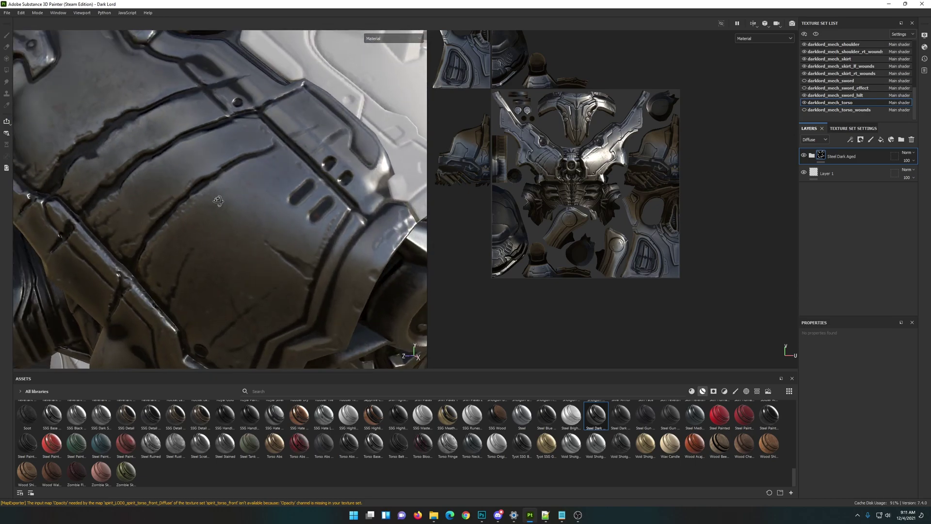
{"action": "scroll", "coordinate": [222, 202], "scroll_direction": "down", "scroll_amount": 6}
{"action": "left_click_drag", "start_coordinate": [293, 201], "coordinate": [506, 148], "text": "alt"}
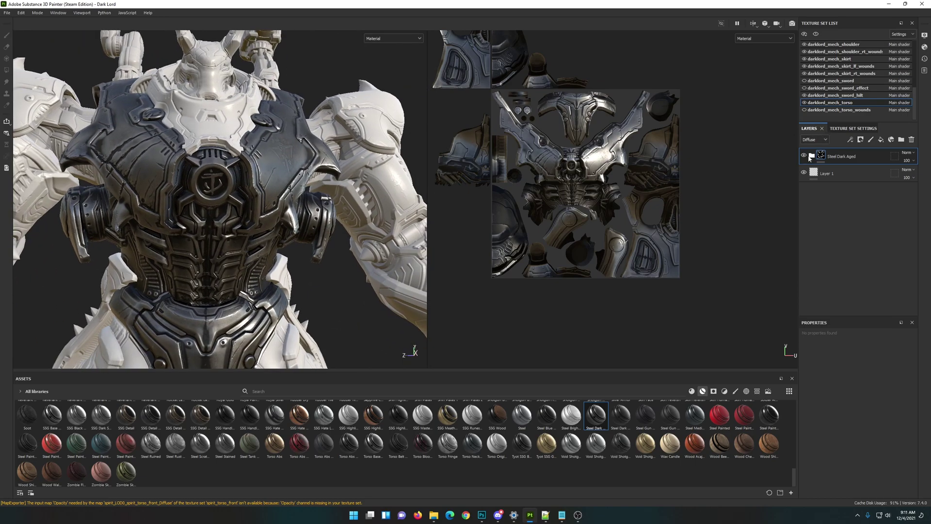
{"action": "left_click", "coordinate": [812, 156]}
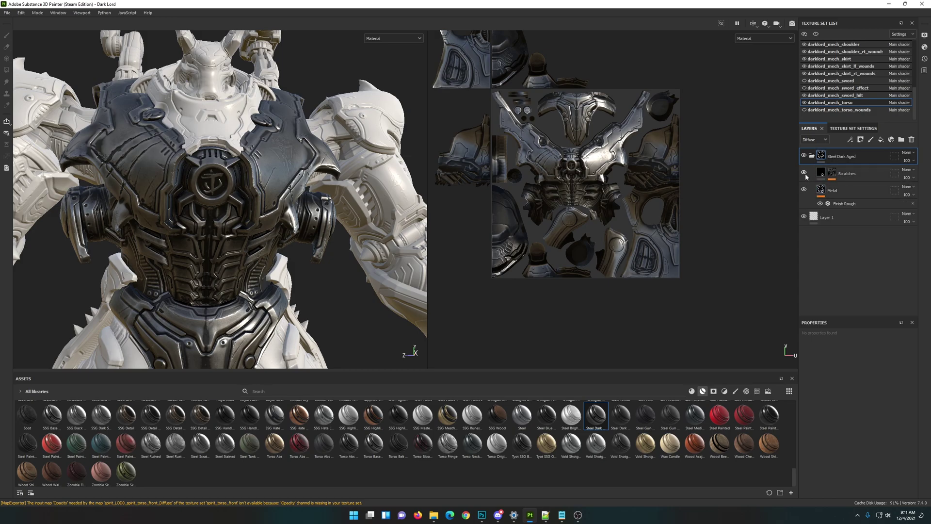
Step: Hide the Scratches layer in the Steel Dark Aged group and examine the torso's underlying metal from several angles
{"action": "left_click", "coordinate": [804, 173]}
{"action": "left_click_drag", "start_coordinate": [355, 180], "coordinate": [238, 147], "text": "alt"}
{"action": "scroll", "coordinate": [275, 112], "scroll_direction": "up", "scroll_amount": 6}
{"action": "scroll", "coordinate": [241, 167], "scroll_direction": "down", "scroll_amount": 8}
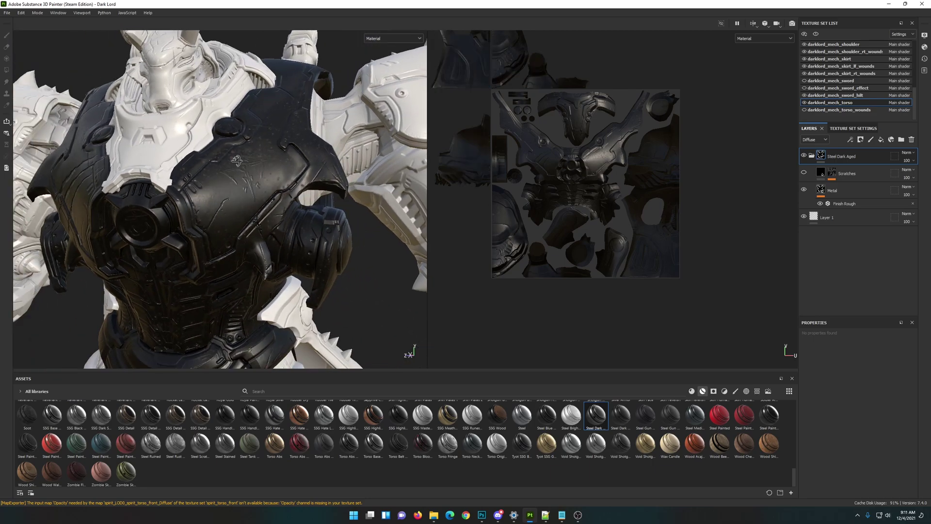
{"action": "scroll", "coordinate": [236, 160], "scroll_direction": "up", "scroll_amount": 6}
{"action": "scroll", "coordinate": [269, 167], "scroll_direction": "down", "scroll_amount": 6}
{"action": "left_click_drag", "start_coordinate": [260, 168], "coordinate": [102, 192], "text": "alt"}
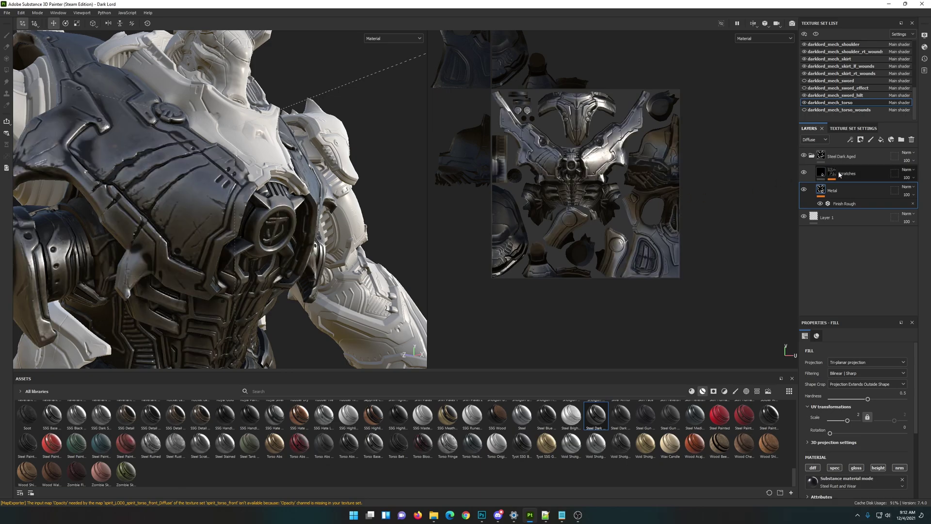
Step: Examine the Steel Dark Aged finish with its scratches shown, around the gouges on the chest plate
{"action": "left_click_drag", "start_coordinate": [146, 219], "coordinate": [201, 236], "text": "alt"}
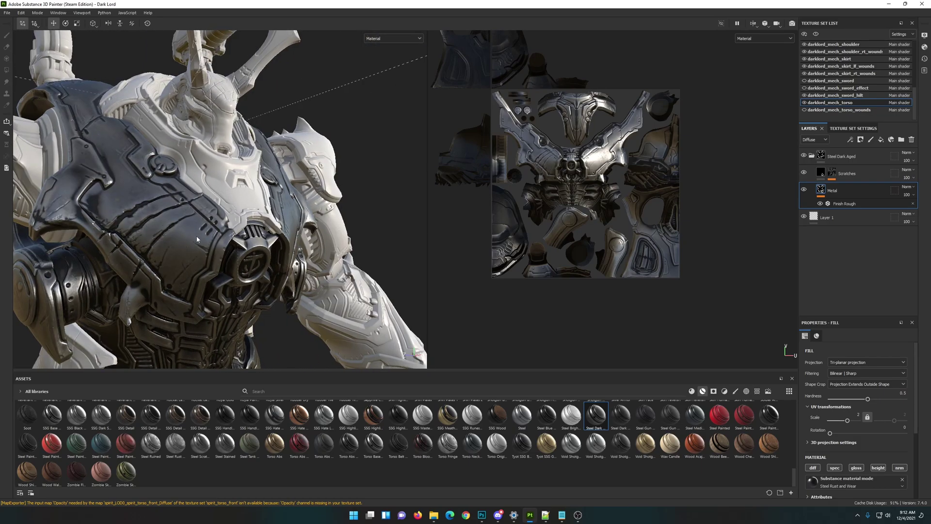
{"action": "scroll", "coordinate": [197, 238], "scroll_direction": "up", "scroll_amount": 10}
{"action": "scroll", "coordinate": [158, 242], "scroll_direction": "up", "scroll_amount": 5}
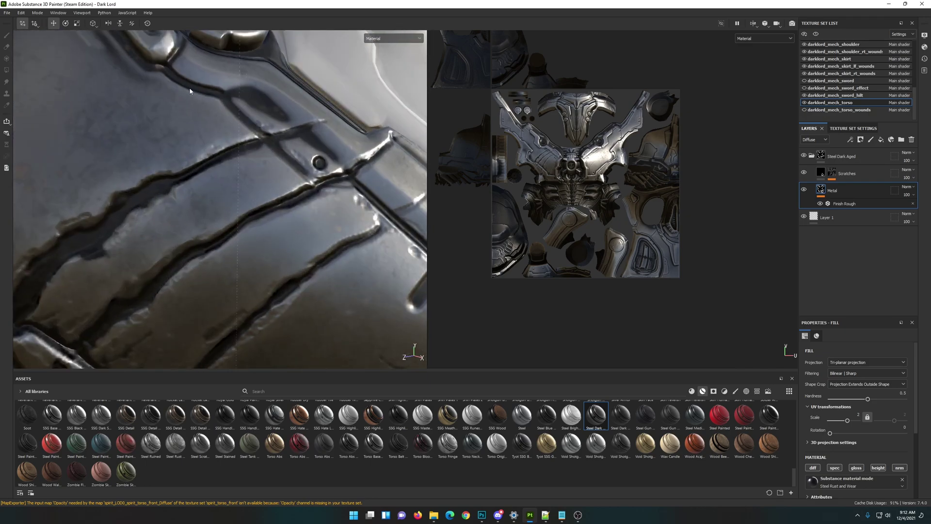
{"action": "scroll", "coordinate": [181, 229], "scroll_direction": "down", "scroll_amount": 10}
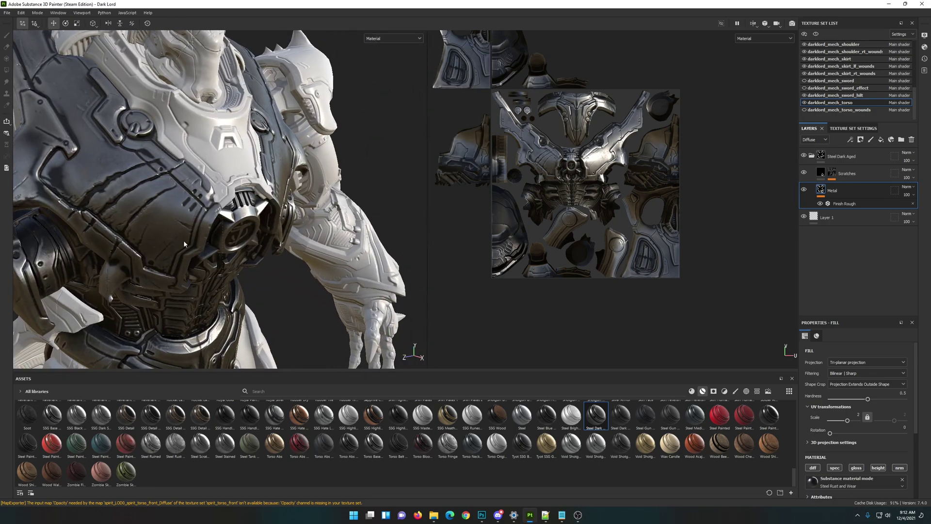
Step: Review the torso's baked mesh maps and channels in the texture set settings, check the steel finish, and return to the layer stack
{"action": "left_click", "coordinate": [844, 128]}
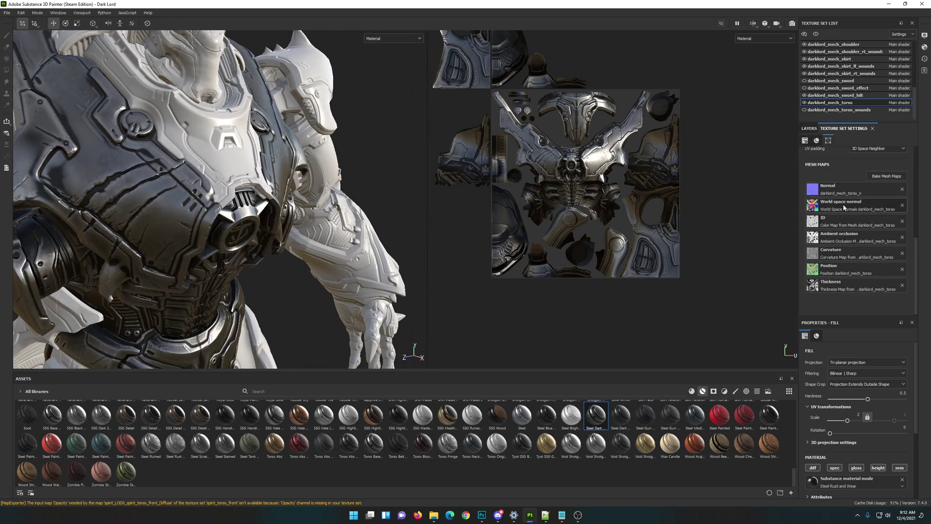
{"action": "left_click_drag", "start_coordinate": [184, 194], "coordinate": [206, 251], "text": "alt"}
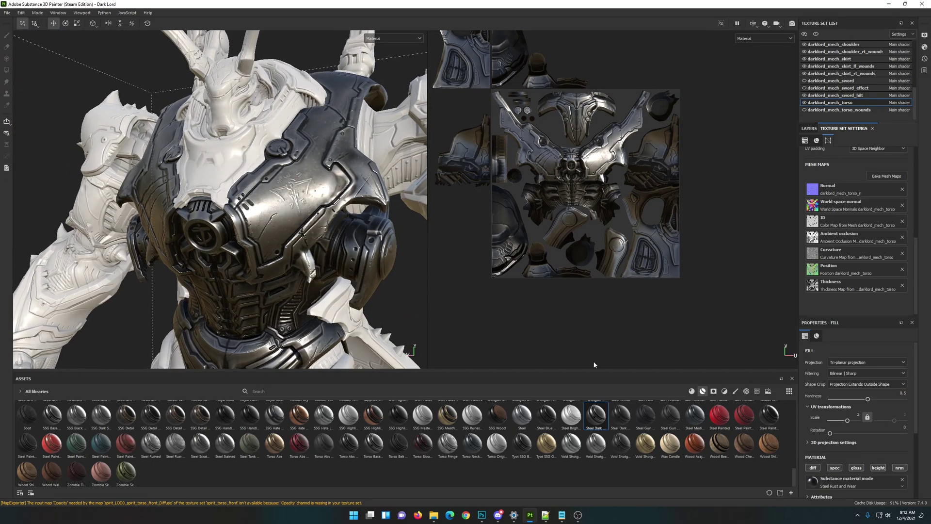
{"action": "mouse_move", "coordinate": [596, 416]}
{"action": "left_click_drag", "start_coordinate": [275, 221], "coordinate": [169, 224], "text": "alt"}
{"action": "scroll", "coordinate": [193, 227], "scroll_direction": "down", "scroll_amount": 4}
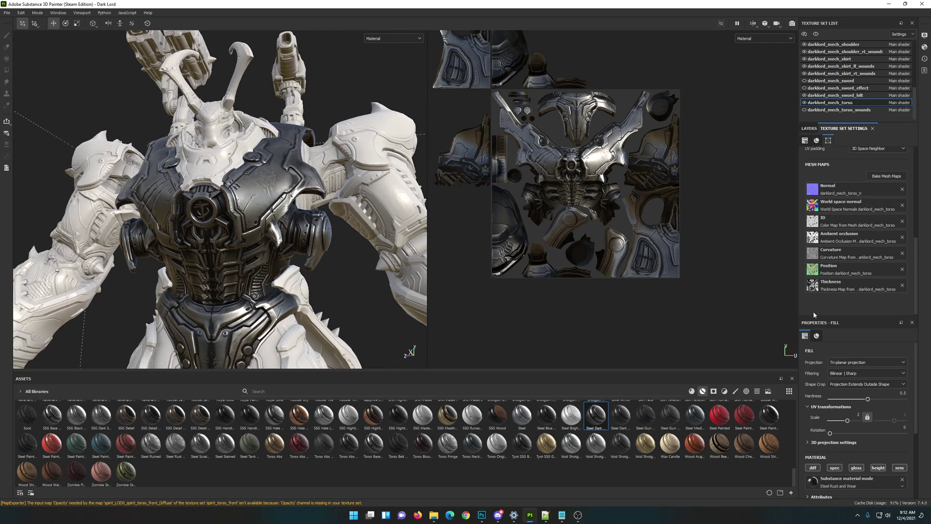
{"action": "scroll", "coordinate": [818, 239], "scroll_direction": "up", "scroll_amount": 5}
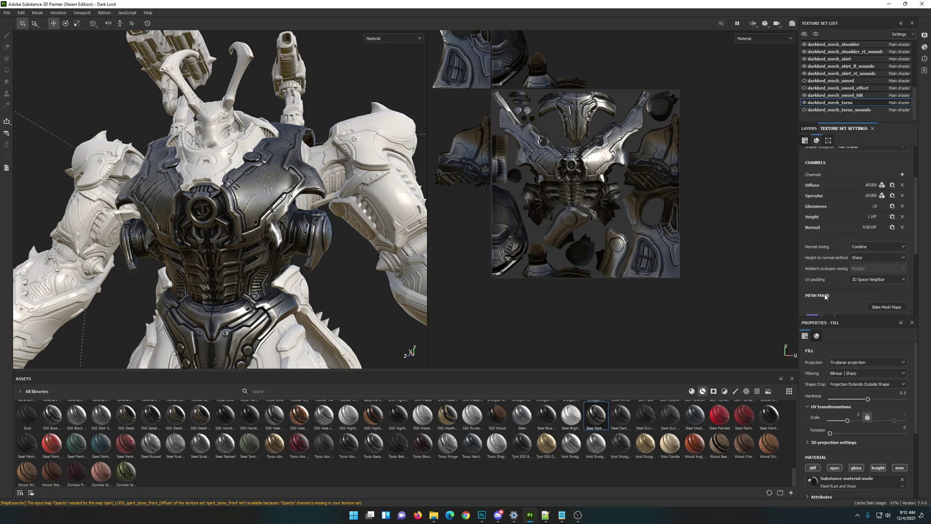
{"action": "left_click", "coordinate": [809, 128]}
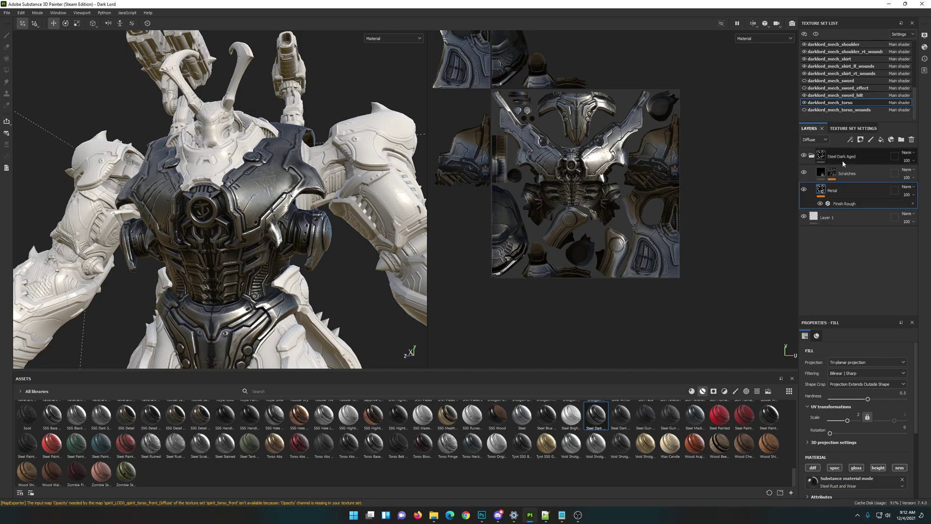
Step: Examine the Cyclops Torso Base New finish up close around the gouges on the chest plate
{"action": "left_click_drag", "start_coordinate": [208, 243], "coordinate": [182, 260], "text": "alt"}
{"action": "scroll", "coordinate": [189, 259], "scroll_direction": "up", "scroll_amount": 6}
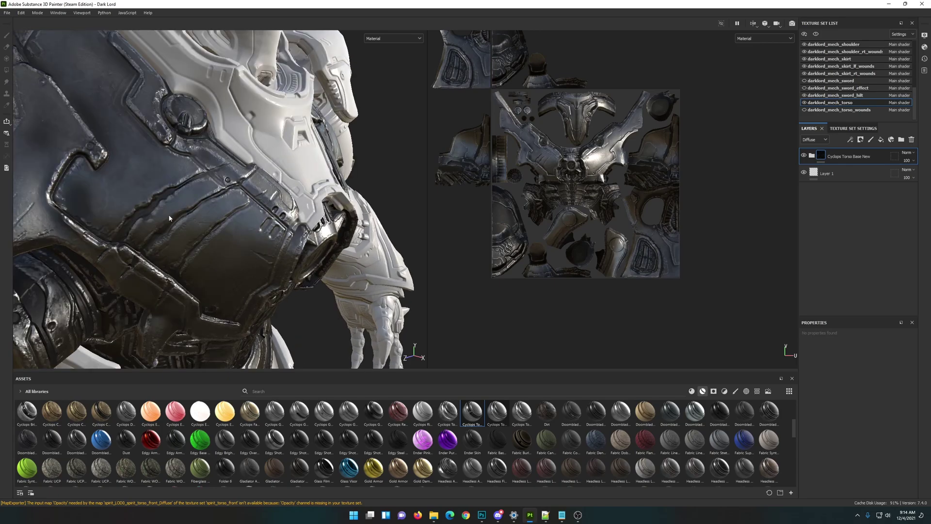
{"action": "scroll", "coordinate": [189, 260], "scroll_direction": "up", "scroll_amount": 8}
{"action": "right_click_drag", "start_coordinate": [193, 243], "coordinate": [146, 223], "text": "shift"}
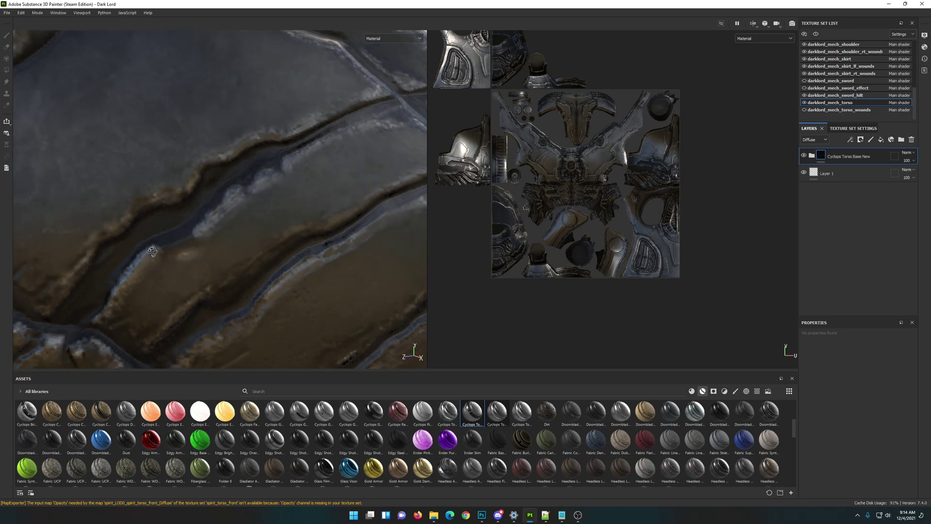
{"action": "scroll", "coordinate": [171, 222], "scroll_direction": "down", "scroll_amount": 8}
Step: Inspect the edge wear of Cyclops Torso Base New on the upper chest plates from varied angles and distances
{"action": "left_click_drag", "start_coordinate": [194, 254], "coordinate": [274, 207], "text": "alt"}
{"action": "middle_click_drag", "start_coordinate": [274, 207], "coordinate": [281, 221], "text": "alt"}
{"action": "right_click_drag", "start_coordinate": [281, 221], "coordinate": [200, 265], "text": "alt"}
{"action": "left_click_drag", "start_coordinate": [199, 265], "coordinate": [134, 134], "text": "alt"}
{"action": "right_click_drag", "start_coordinate": [134, 135], "coordinate": [202, 184], "text": "alt"}
{"action": "left_click_drag", "start_coordinate": [202, 184], "coordinate": [331, 233], "text": "alt"}
{"action": "right_click_drag", "start_coordinate": [332, 233], "coordinate": [324, 228], "text": "alt"}
{"action": "left_click_drag", "start_coordinate": [324, 228], "coordinate": [133, 158], "text": "alt"}
{"action": "right_click_drag", "start_coordinate": [133, 159], "coordinate": [138, 163], "text": "alt"}
{"action": "left_click_drag", "start_coordinate": [138, 163], "coordinate": [134, 167], "text": "alt"}
{"action": "right_click_drag", "start_coordinate": [134, 167], "coordinate": [178, 143], "text": "alt"}
{"action": "left_click_drag", "start_coordinate": [177, 143], "coordinate": [188, 206], "text": "alt"}
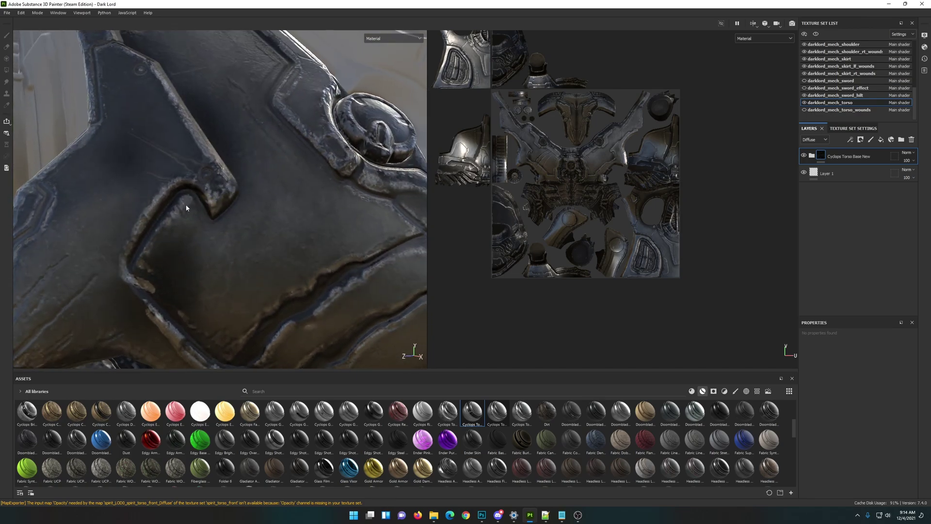
{"action": "mouse_move", "coordinate": [146, 299]}
{"action": "left_mouse_down", "text": "alt"}
{"action": "mouse_move", "coordinate": [181, 257]}
{"action": "mouse_move", "coordinate": [183, 277]}
{"action": "mouse_move", "coordinate": [231, 218]}
{"action": "mouse_move", "coordinate": [150, 296]}
{"action": "left_mouse_up", "text": "alt"}
Step: Check the Cyclops Torso Base New finish across the whole torso and around the circular plate on its side
{"action": "left_click_drag", "start_coordinate": [236, 218], "coordinate": [222, 270], "text": "alt"}
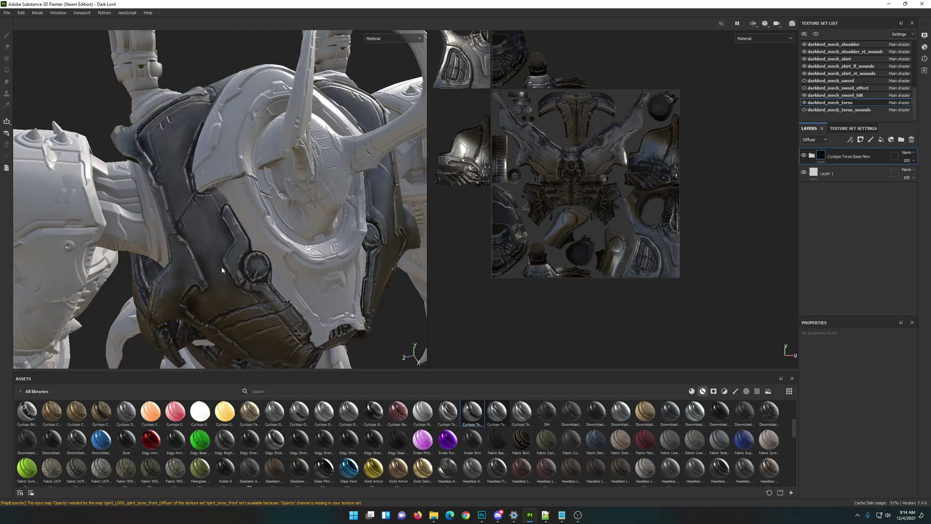
{"action": "right_click_drag", "start_coordinate": [222, 270], "coordinate": [205, 316], "text": "alt"}
{"action": "left_click_drag", "start_coordinate": [206, 316], "coordinate": [212, 232], "text": "alt"}
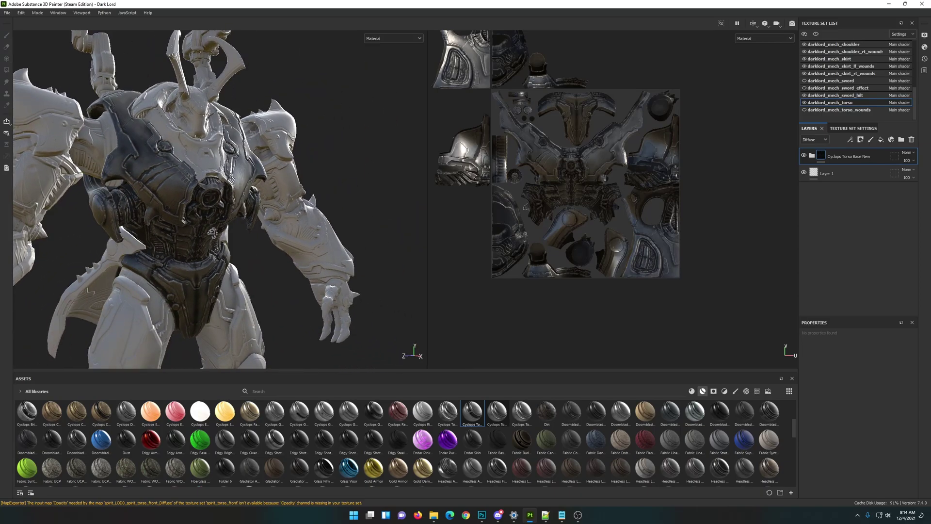
{"action": "right_click_drag", "start_coordinate": [196, 218], "coordinate": [267, 242], "text": "alt"}
{"action": "scroll", "coordinate": [268, 242], "scroll_direction": "up", "scroll_amount": 5}
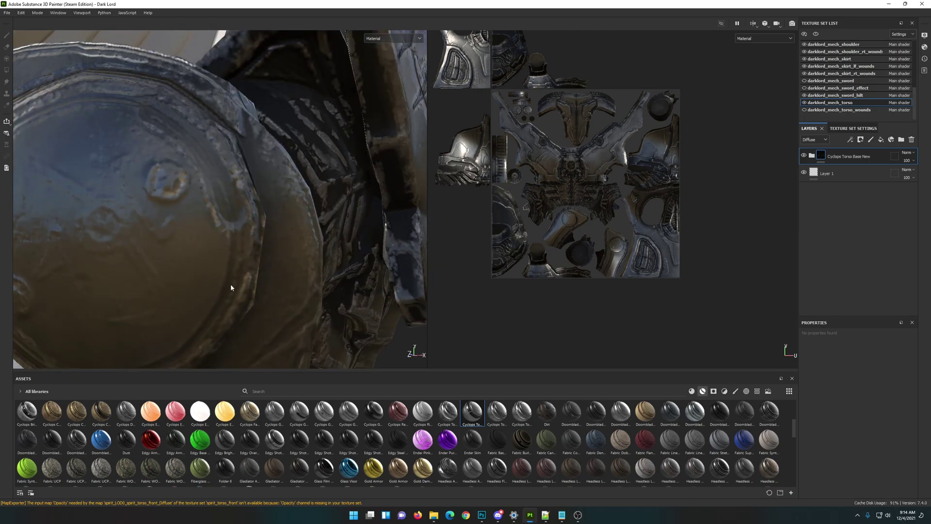
{"action": "scroll", "coordinate": [231, 288], "scroll_direction": "down", "scroll_amount": 5}
{"action": "left_click_drag", "start_coordinate": [231, 288], "coordinate": [314, 277], "text": "alt"}
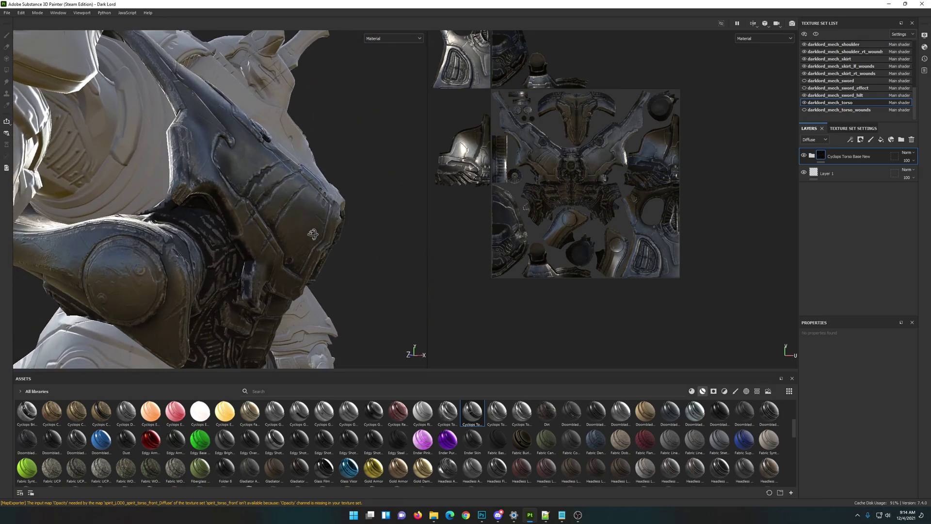
{"action": "scroll", "coordinate": [315, 319], "scroll_direction": "up", "scroll_amount": 3}
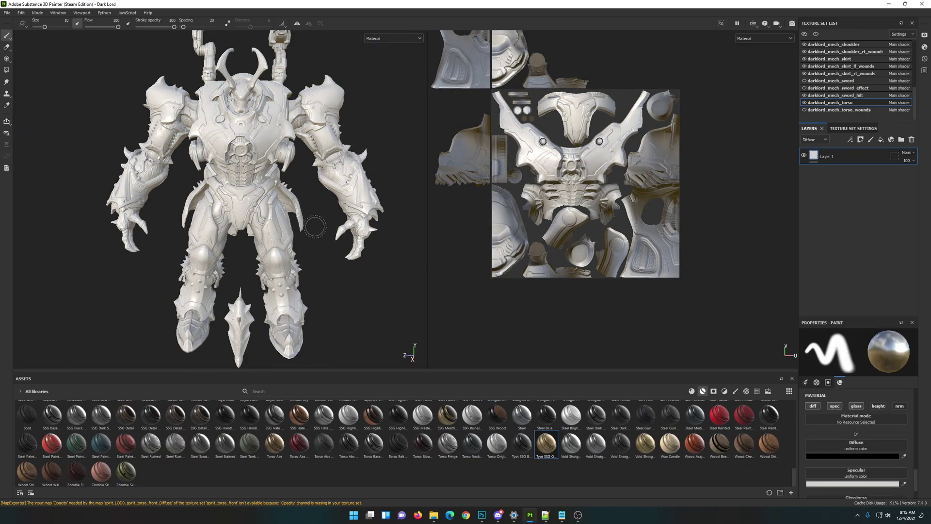
{"action": "scroll", "coordinate": [297, 243], "scroll_direction": "up", "scroll_amount": 3}
{"action": "scroll", "coordinate": [296, 236], "scroll_direction": "down", "scroll_amount": 3}
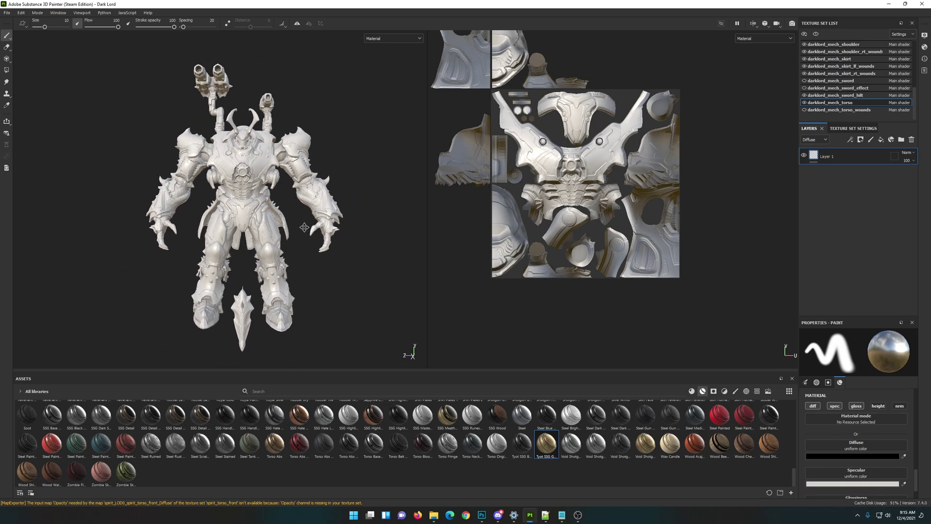